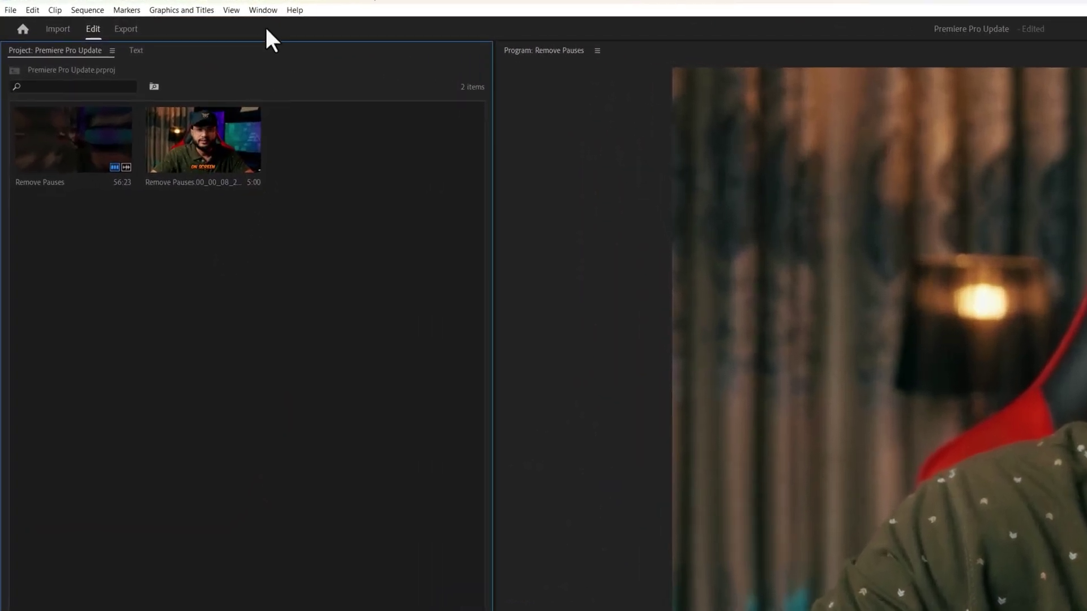
# Transcribe the Remove Pauses sequence's audio in the Text panel.
pyautogui.click(145, 12)
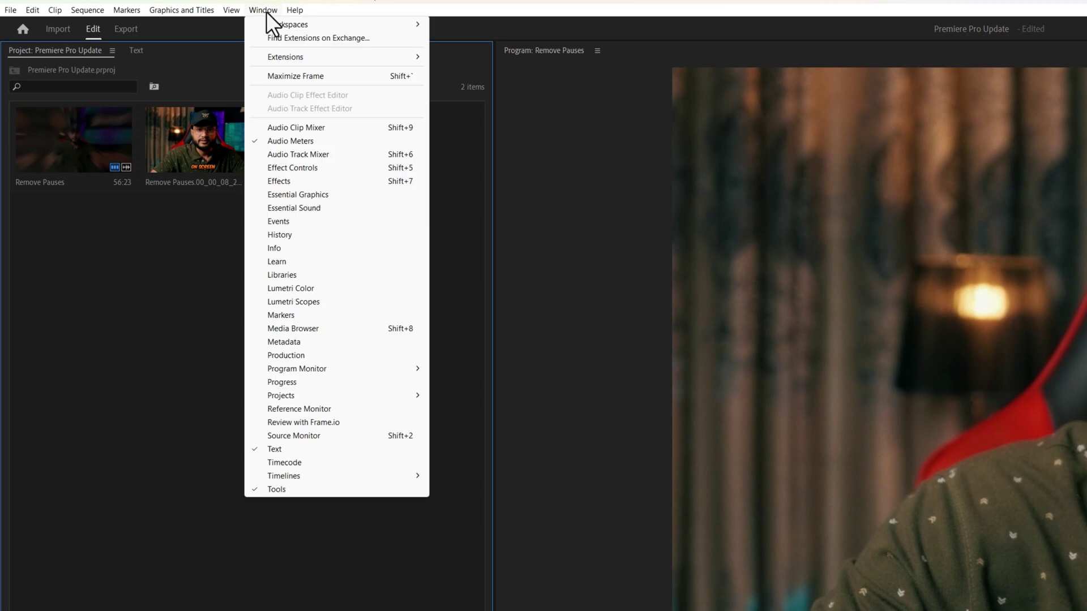
pyautogui.click(319, 449)
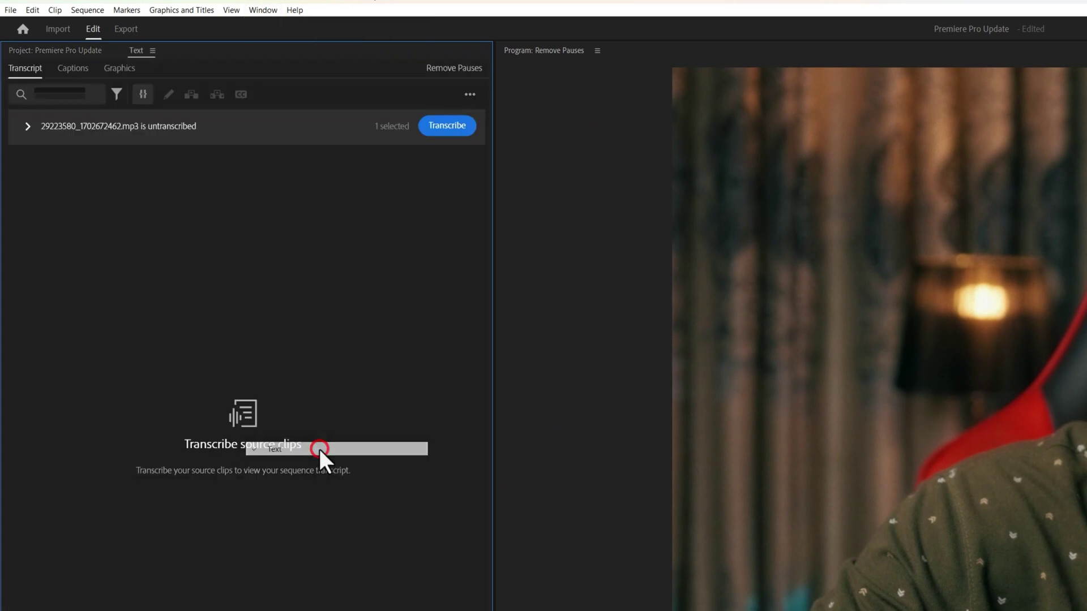
pyautogui.click(447, 127)
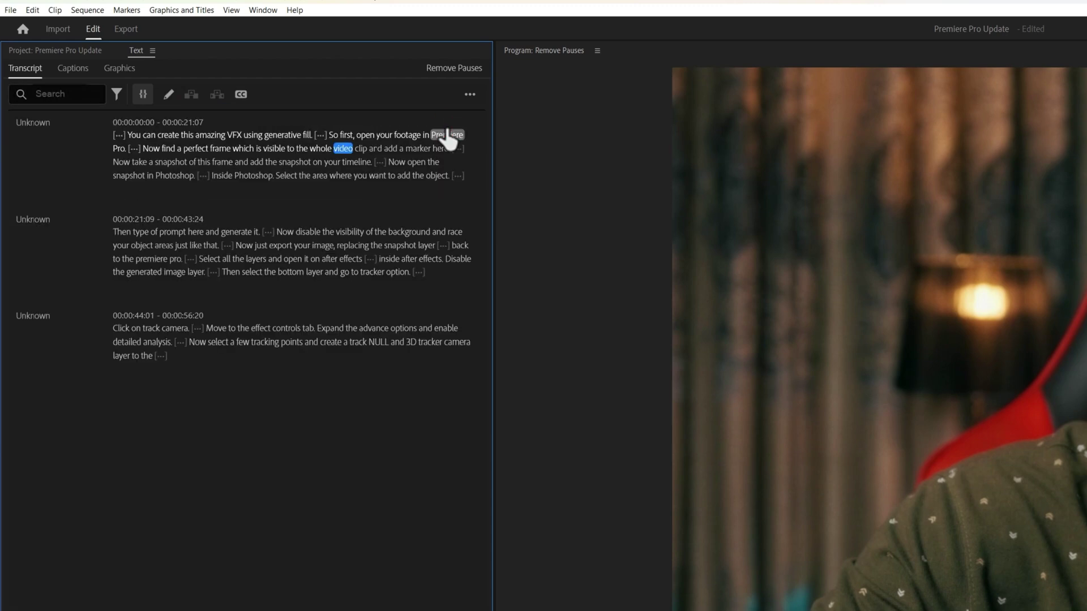
# Filter the transcript by Pauses, extract and delete them all, then zoom the timeline out.
pyautogui.click(117, 95)
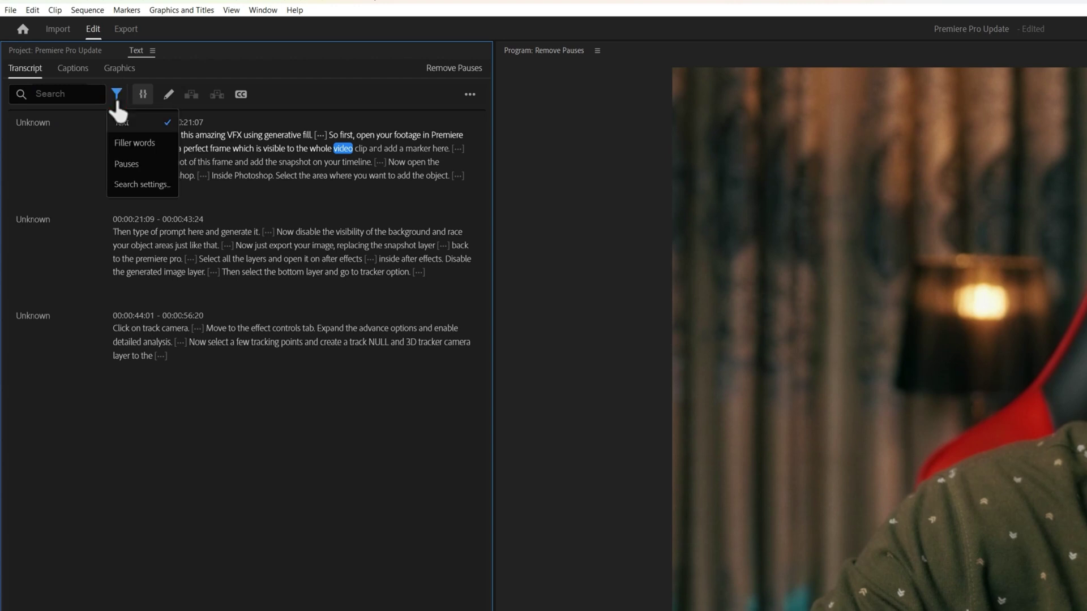
pyautogui.click(130, 164)
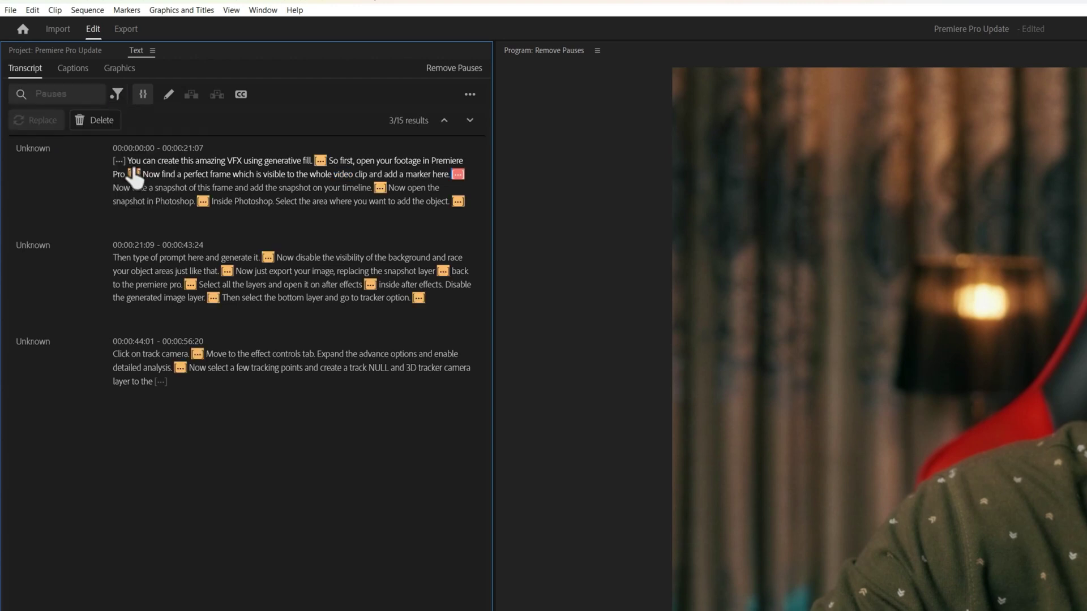
pyautogui.click(100, 126)
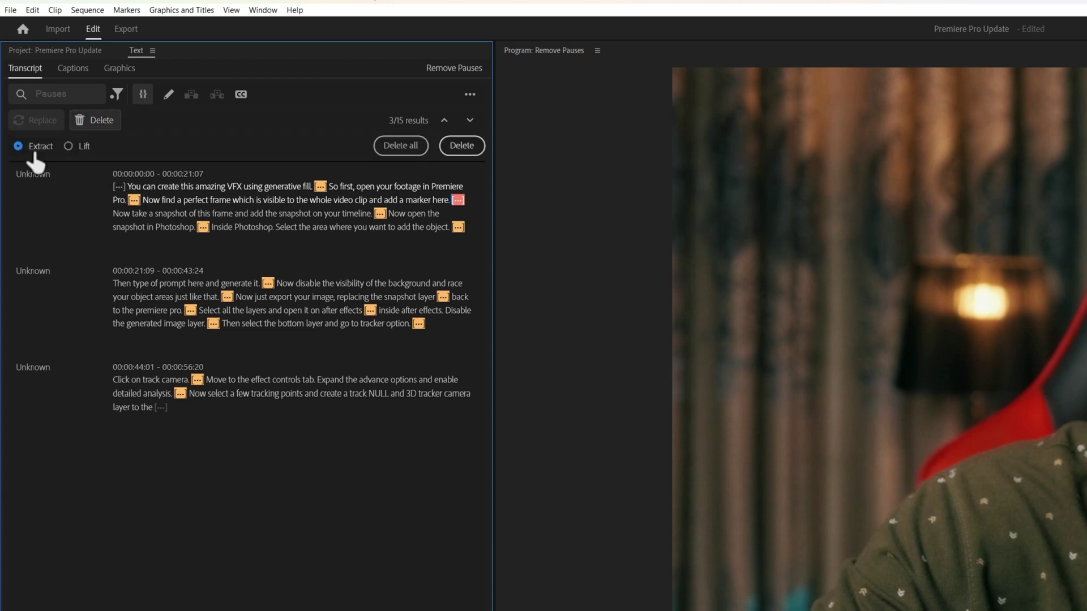
pyautogui.click(398, 147)
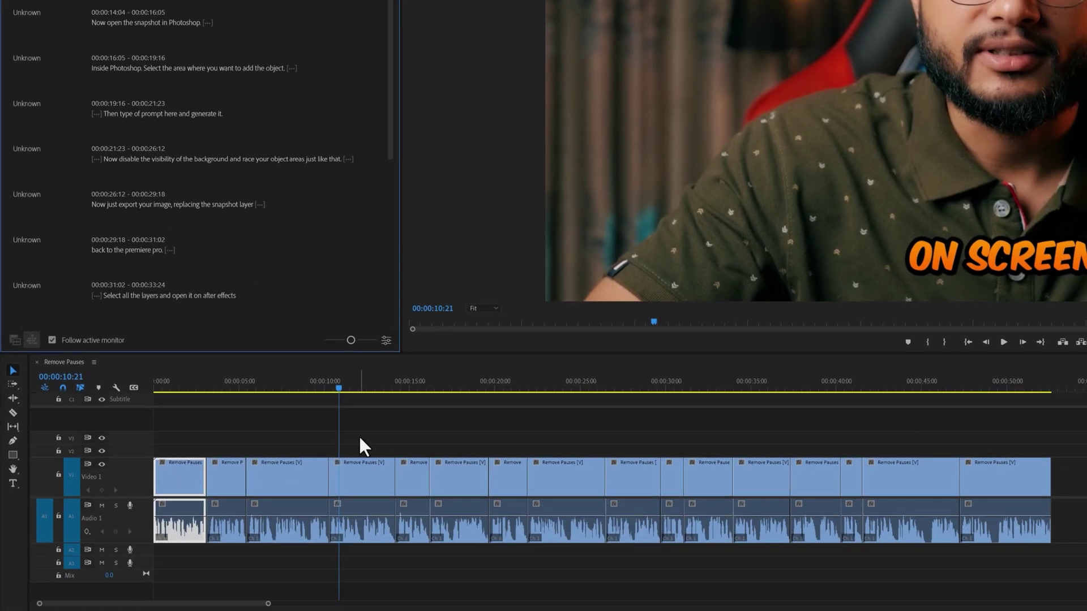
pyautogui.press('-')
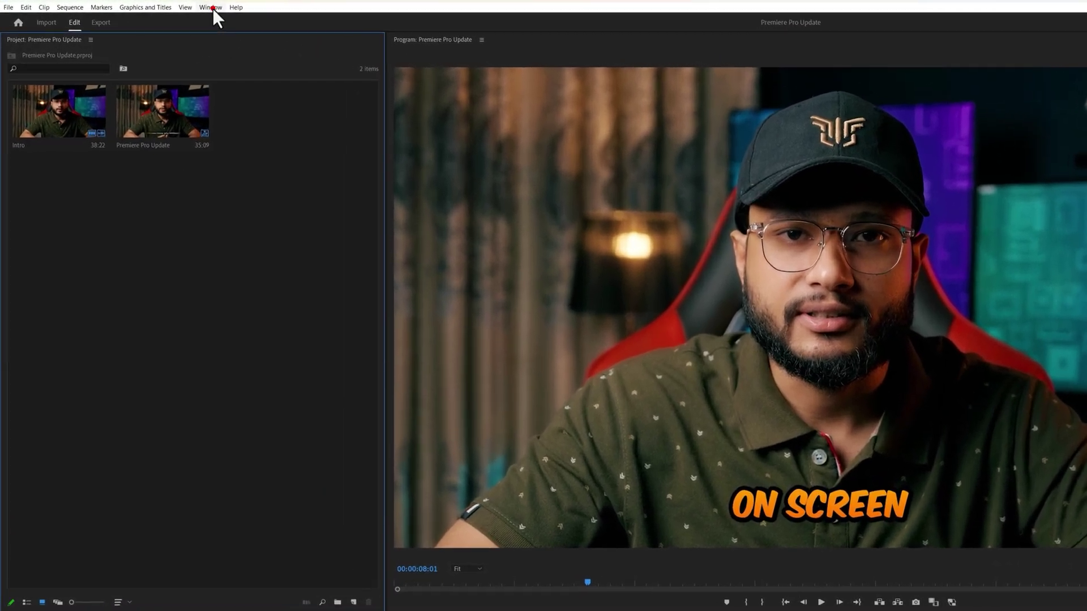
# Import the five Glitch Titles .mogrt files from the MOGRT folder into the Essential Graphics Browse grid.
pyautogui.click(144, 11)
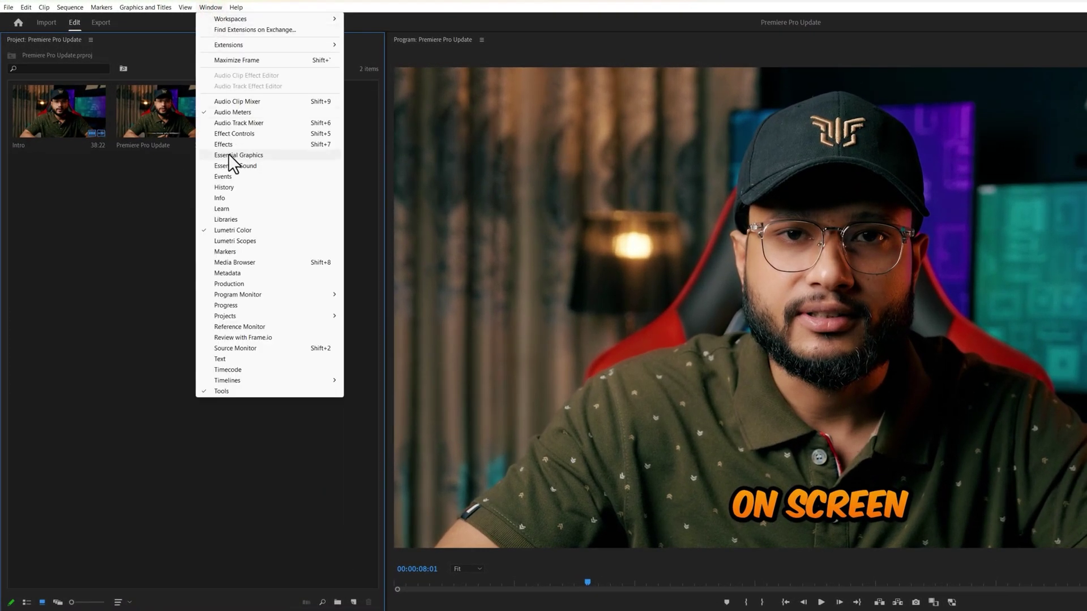
pyautogui.click(274, 154)
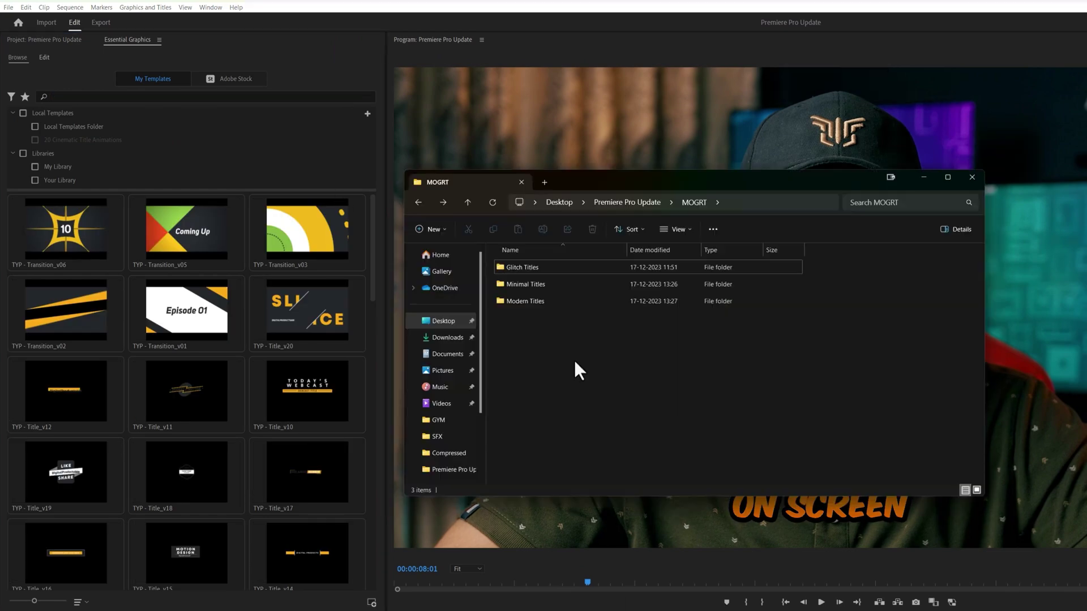
pyautogui.doubleClick(556, 273)
pyautogui.moveTo(549, 362); pyautogui.dragTo(198, 254)
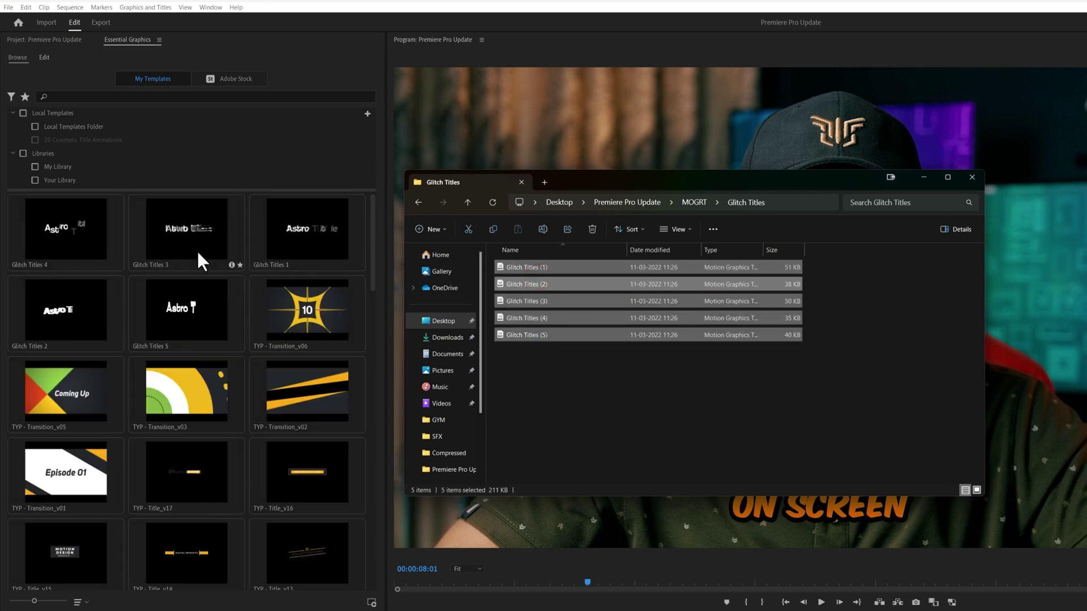
pyautogui.moveTo(371, 240); pyautogui.dragTo(368, 262)
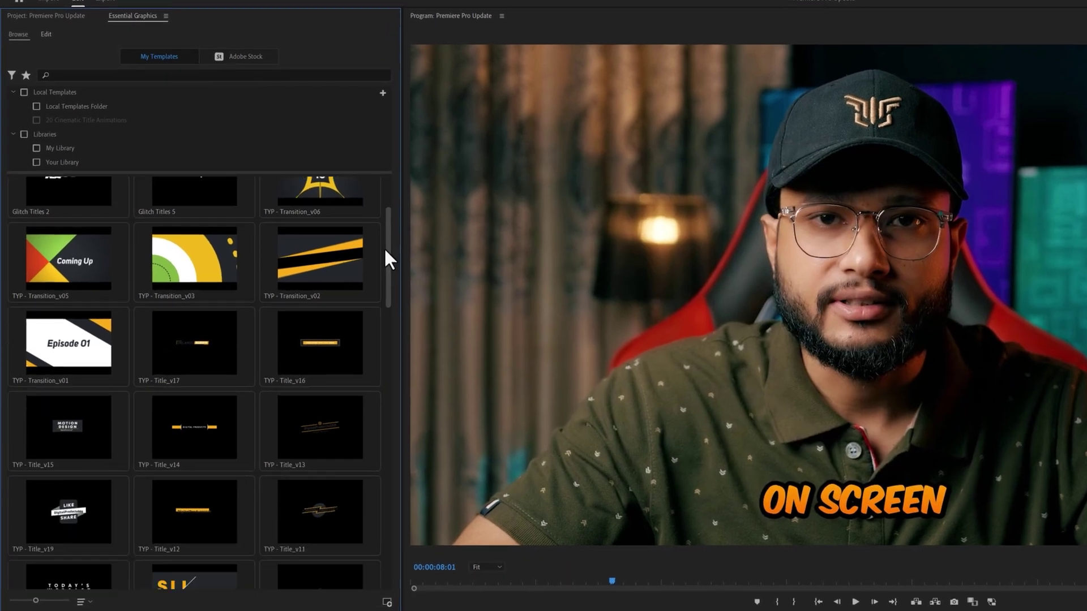
pyautogui.scroll(-5, 389, 284)
pyautogui.scroll(4, 391, 217)
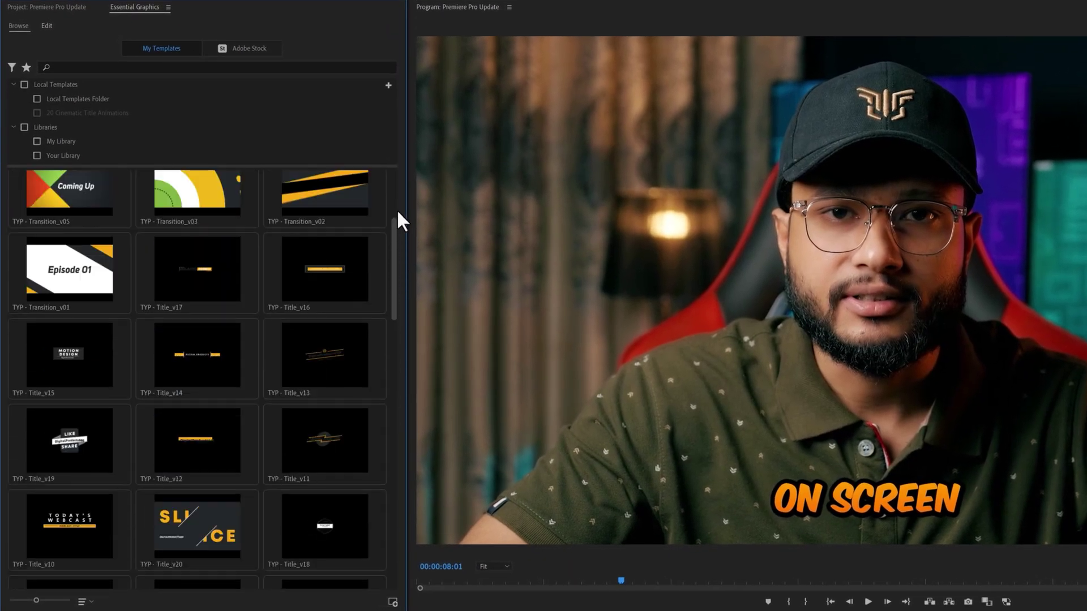
pyautogui.scroll(3, 398, 214)
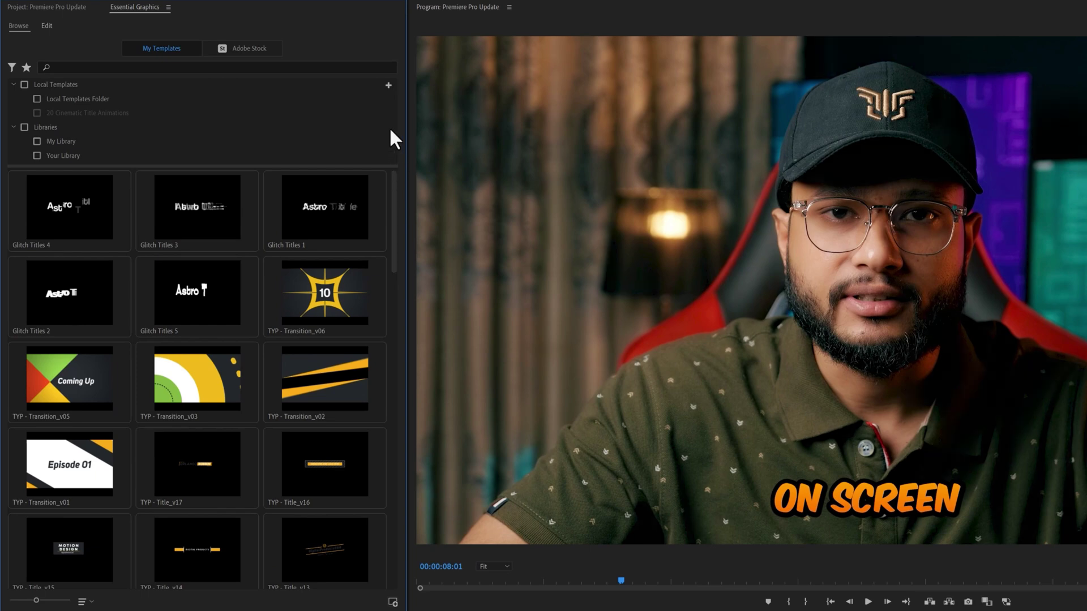
# Add MOGRT > Minimal Titles as a new Local Templates folder.
pyautogui.click(388, 86)
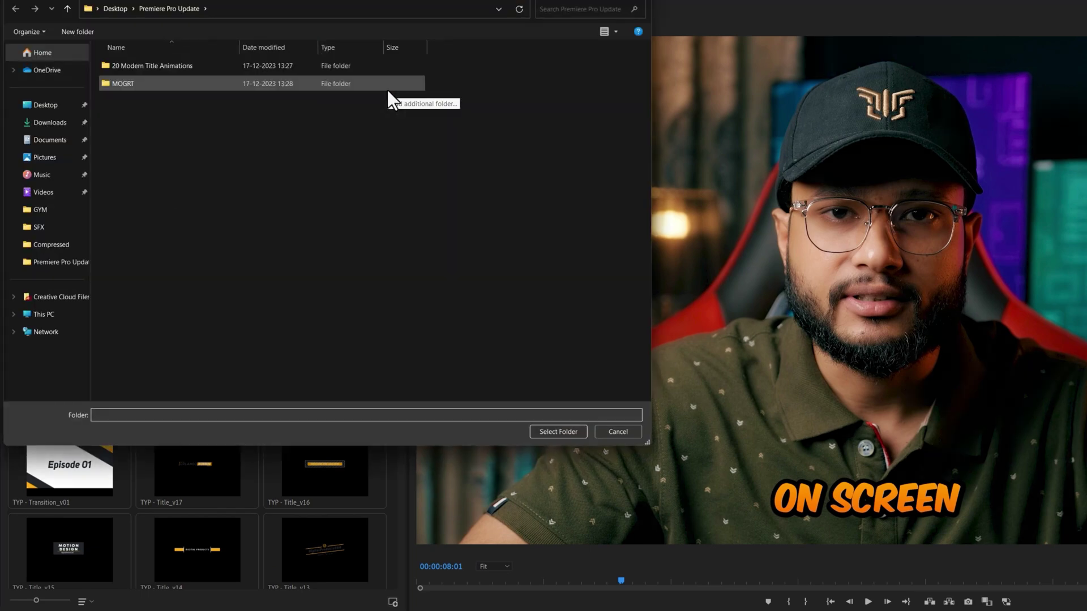
pyautogui.doubleClick(153, 82)
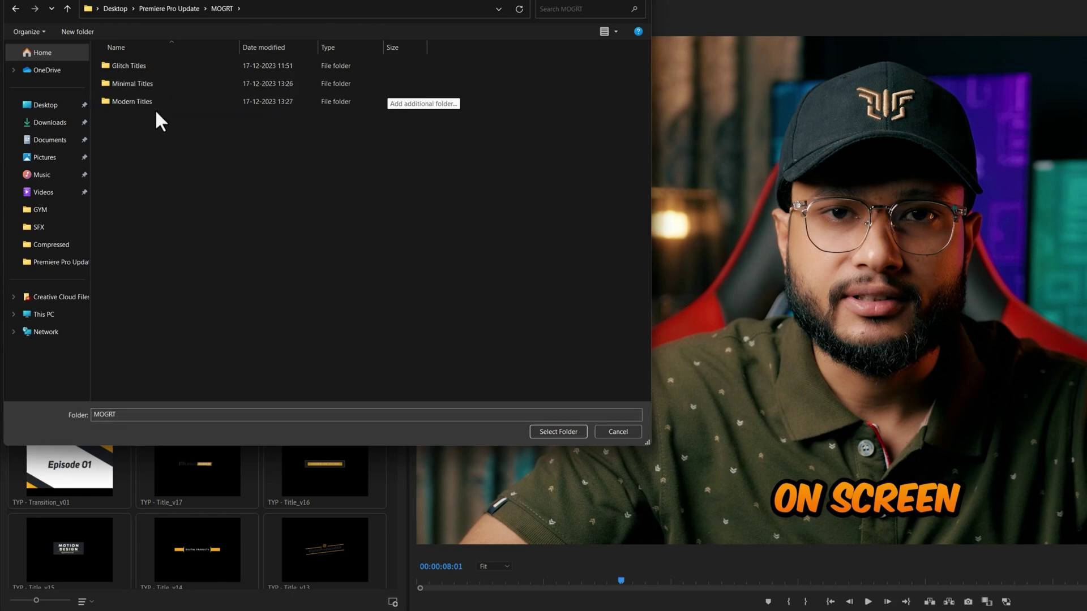
pyautogui.click(163, 84)
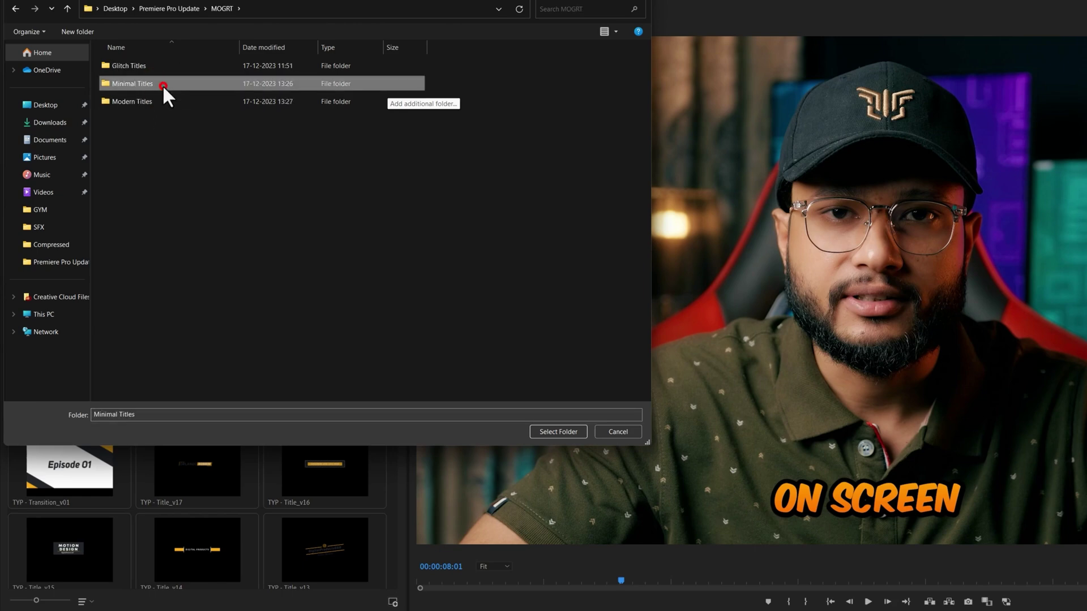
pyautogui.click(568, 433)
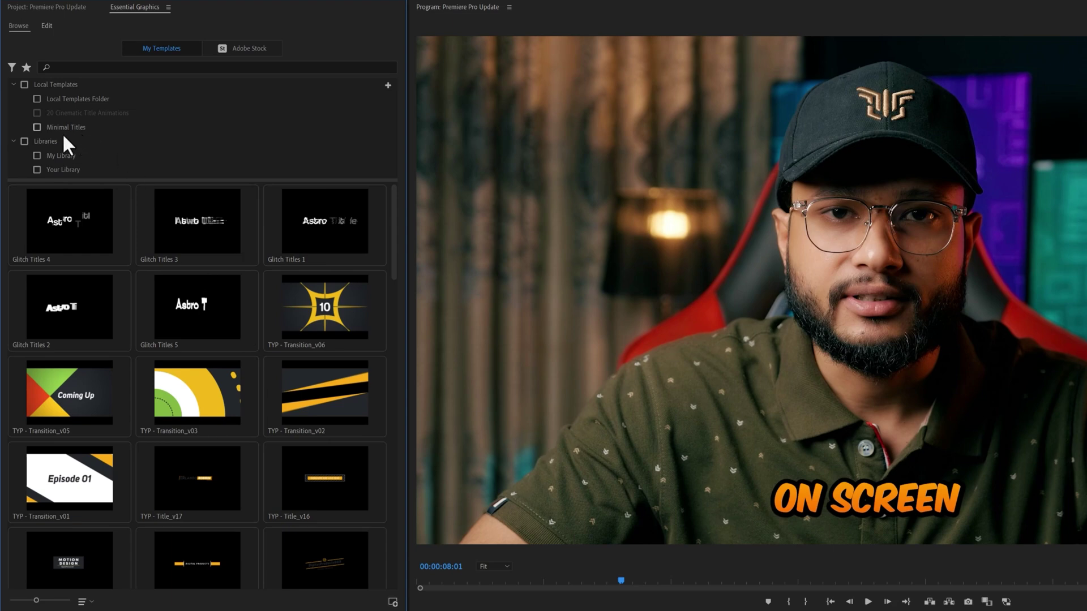
# Move the TYP - Title_v15, v12, v10 and Title 09 templates into Minimal Titles and view that folder.
pyautogui.scroll(-5, 151, 355)
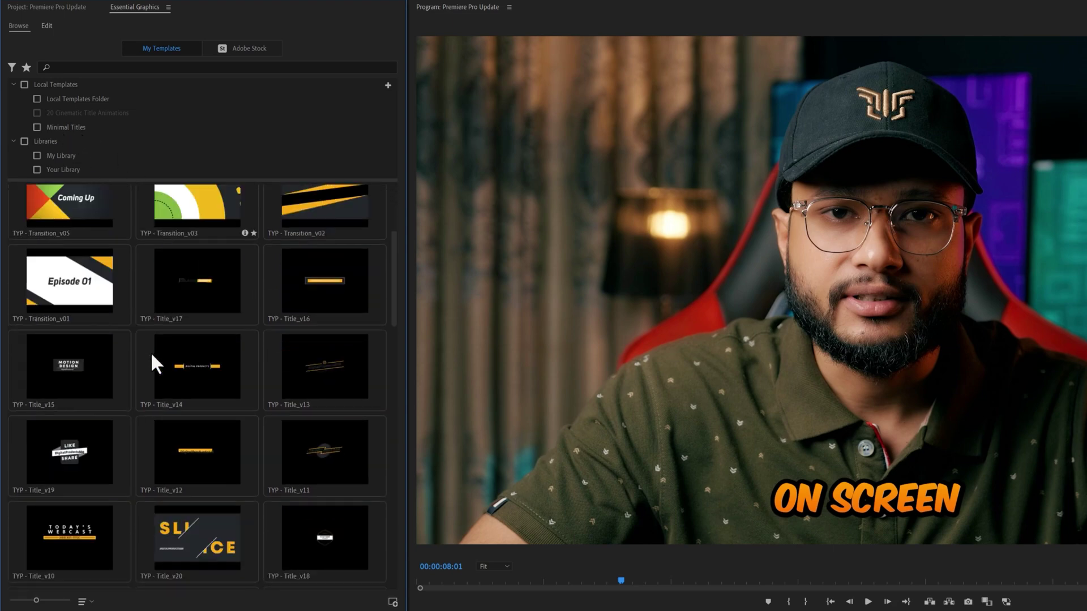
pyautogui.keyDown('ctrl'); pyautogui.click(68, 277); pyautogui.keyUp('ctrl')
pyautogui.keyDown('ctrl'); pyautogui.click(210, 377); pyautogui.keyUp('ctrl')
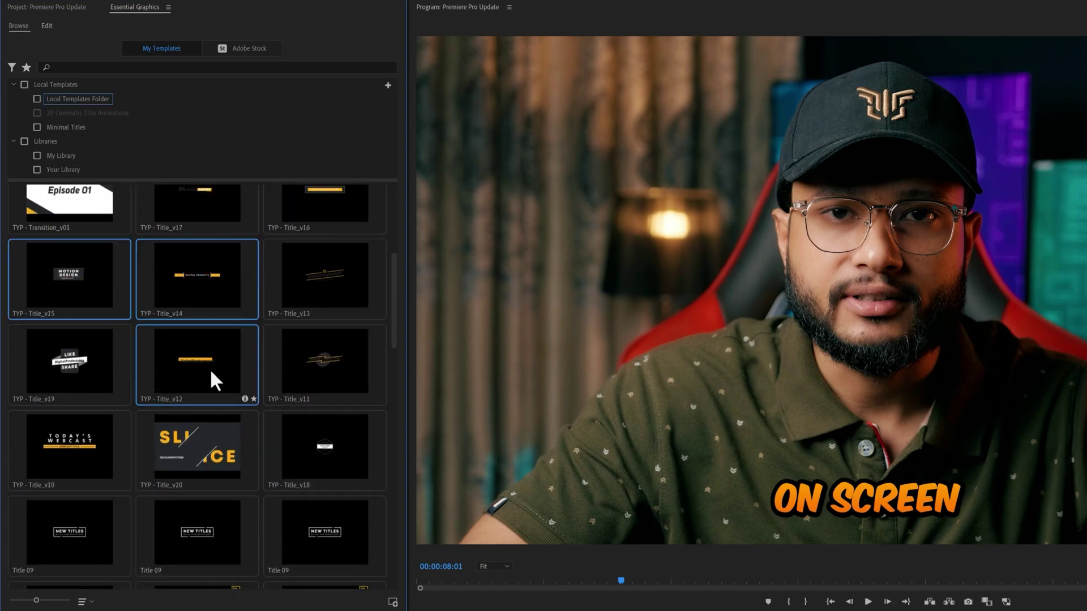
pyautogui.keyDown('ctrl'); pyautogui.click(75, 461); pyautogui.keyUp('ctrl')
pyautogui.keyDown('ctrl'); pyautogui.click(67, 544); pyautogui.keyUp('ctrl')
pyautogui.moveTo(66, 540); pyautogui.dragTo(69, 127)
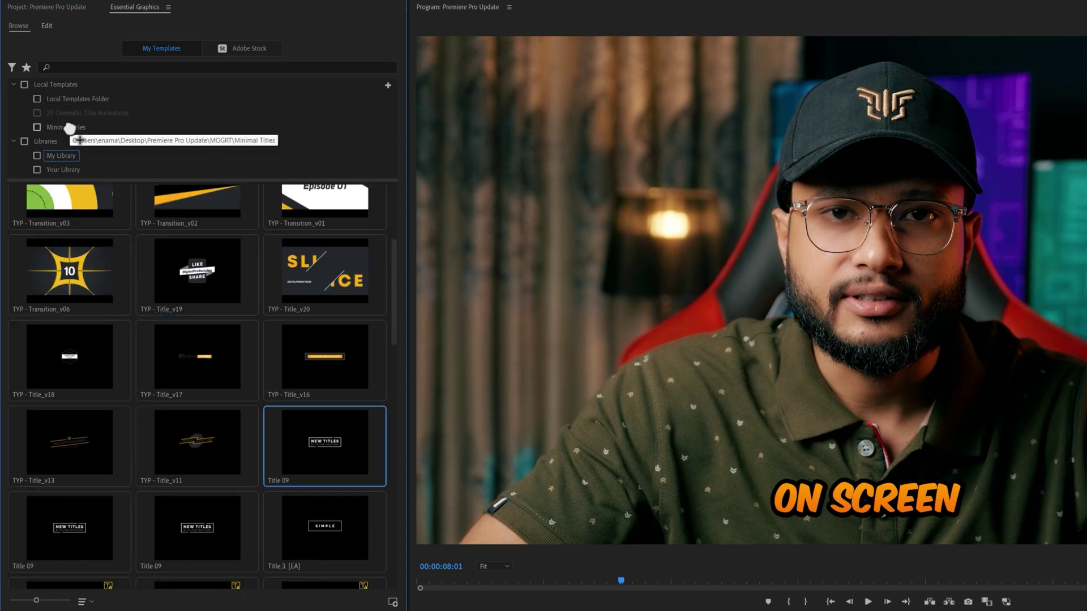
pyautogui.click(37, 127)
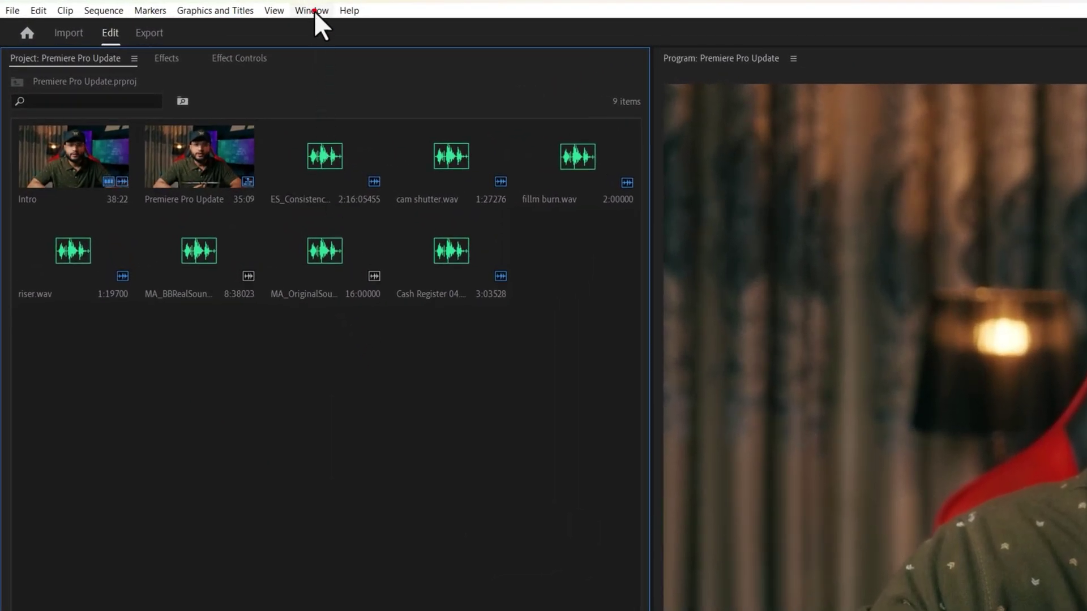
# In Lumetri Color settings, set Viewer Gamma to 1.96 (QuickTime) and enable Display Color Management.
pyautogui.click(313, 10)
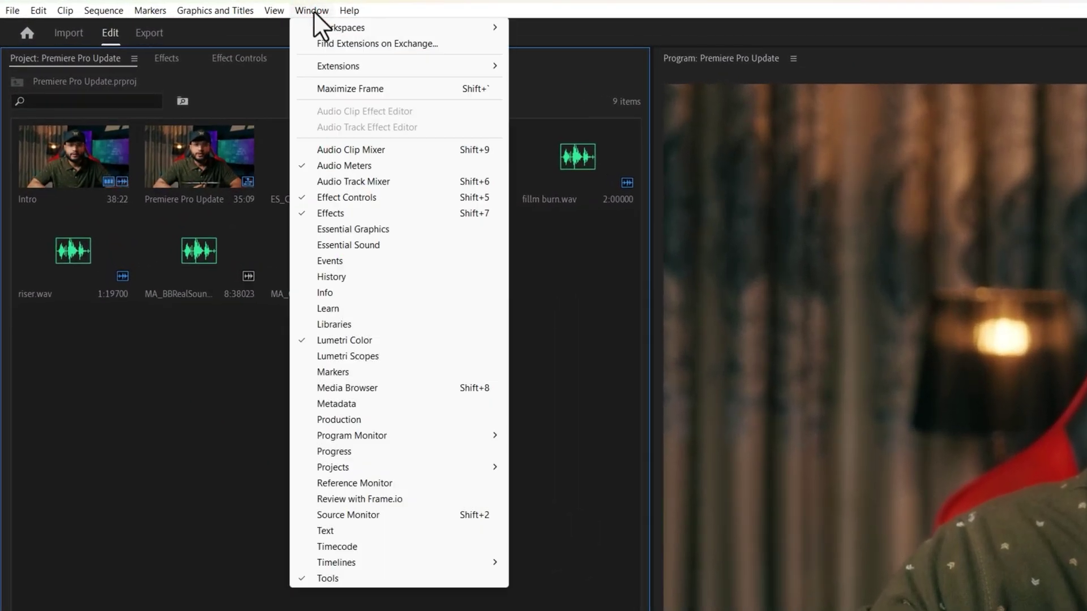
pyautogui.click(372, 338)
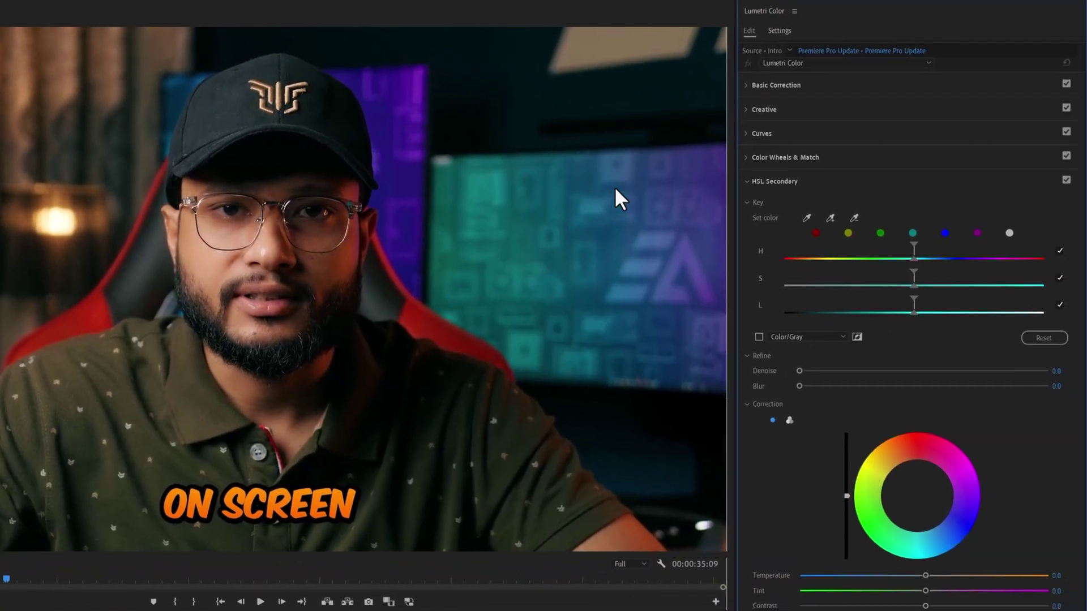
pyautogui.click(780, 32)
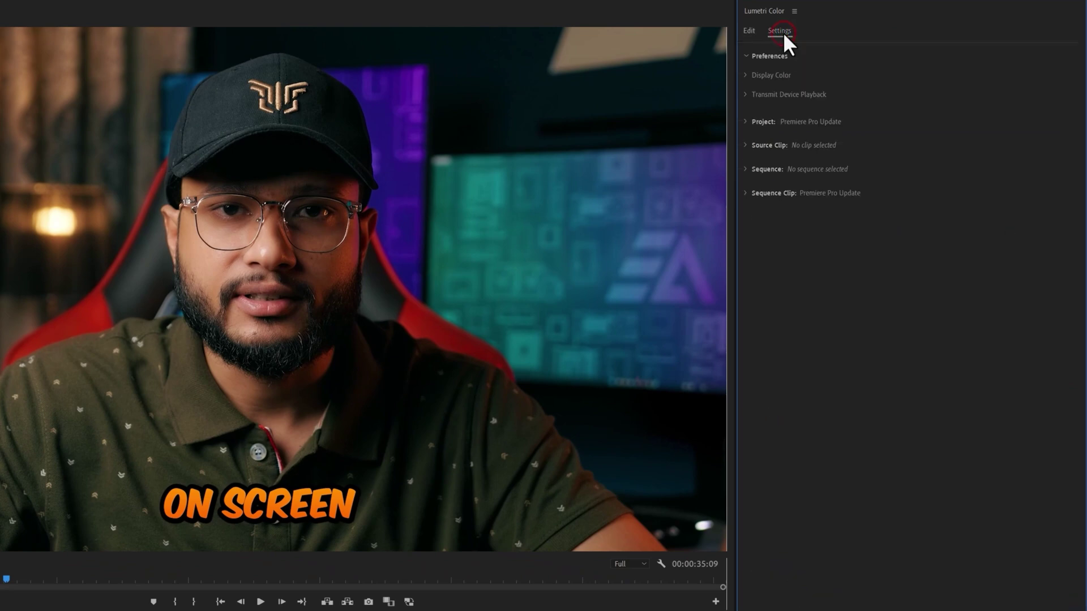
pyautogui.click(745, 122)
pyautogui.click(903, 171)
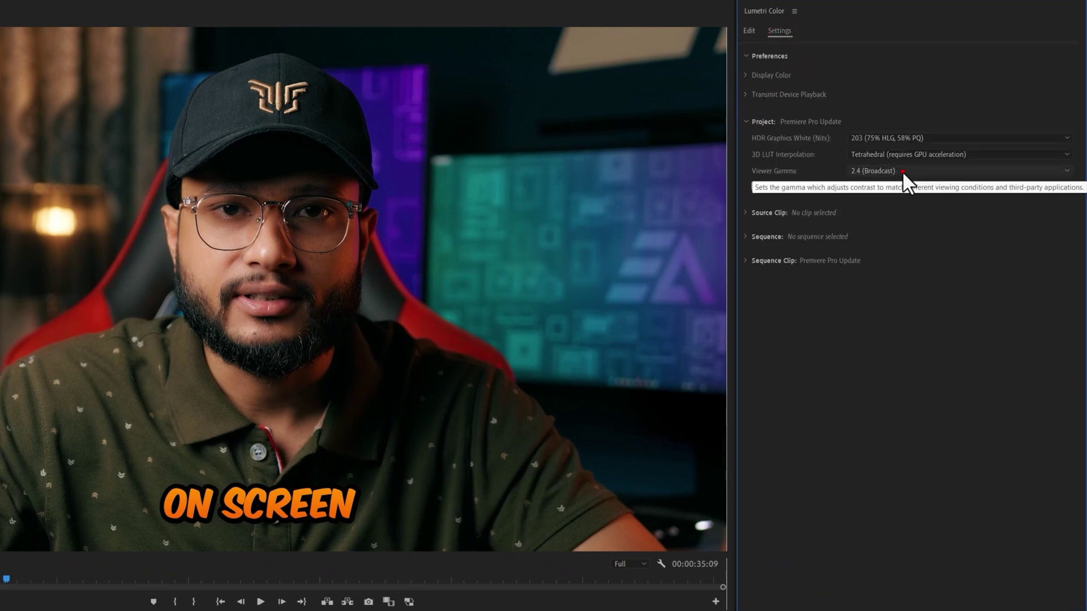
pyautogui.click(908, 209)
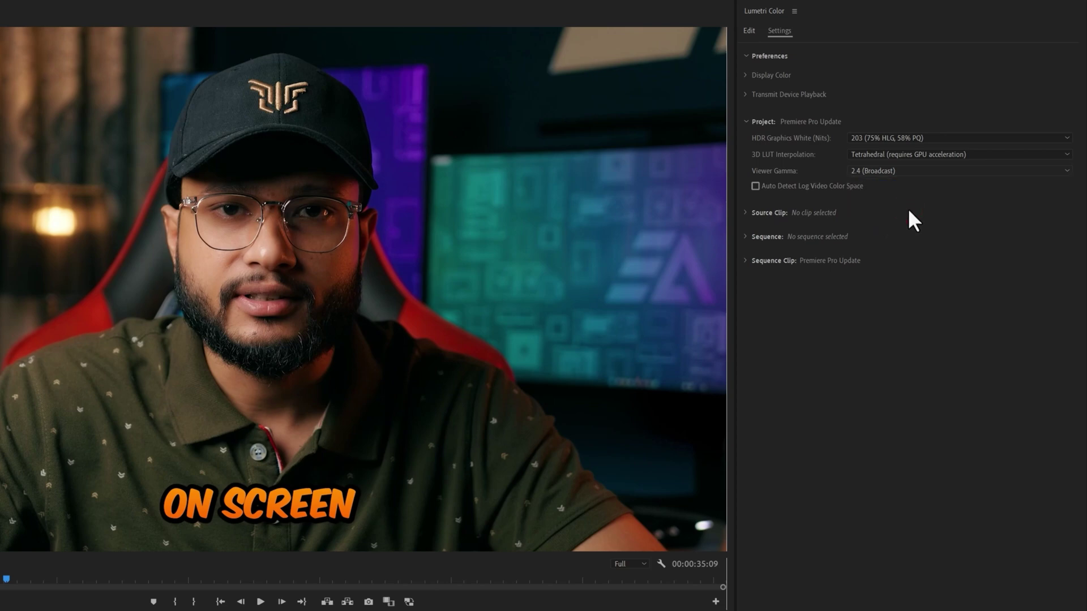
pyautogui.click(745, 76)
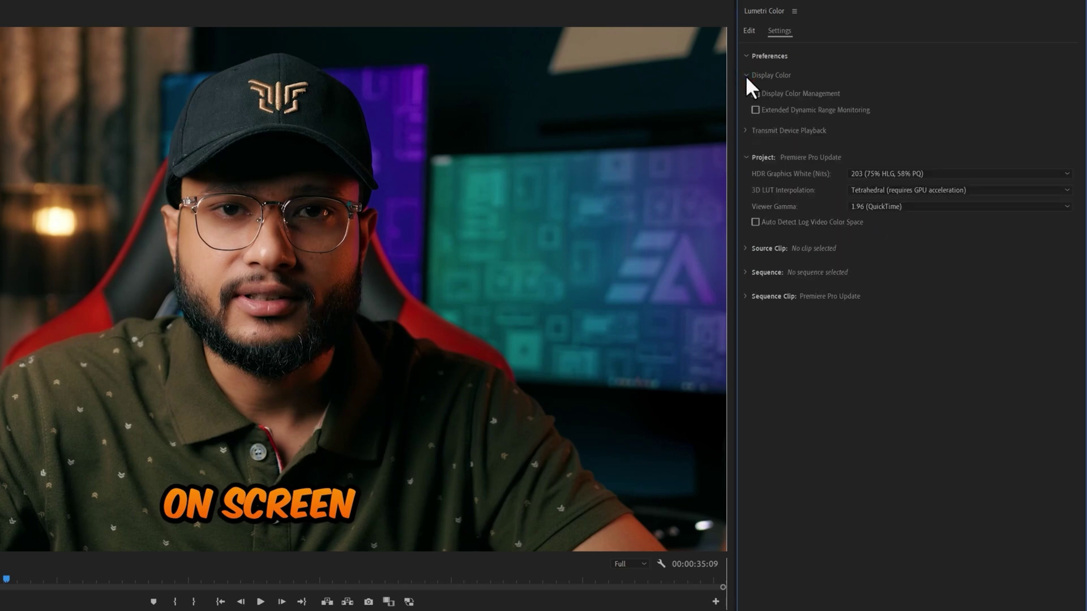
pyautogui.click(756, 93)
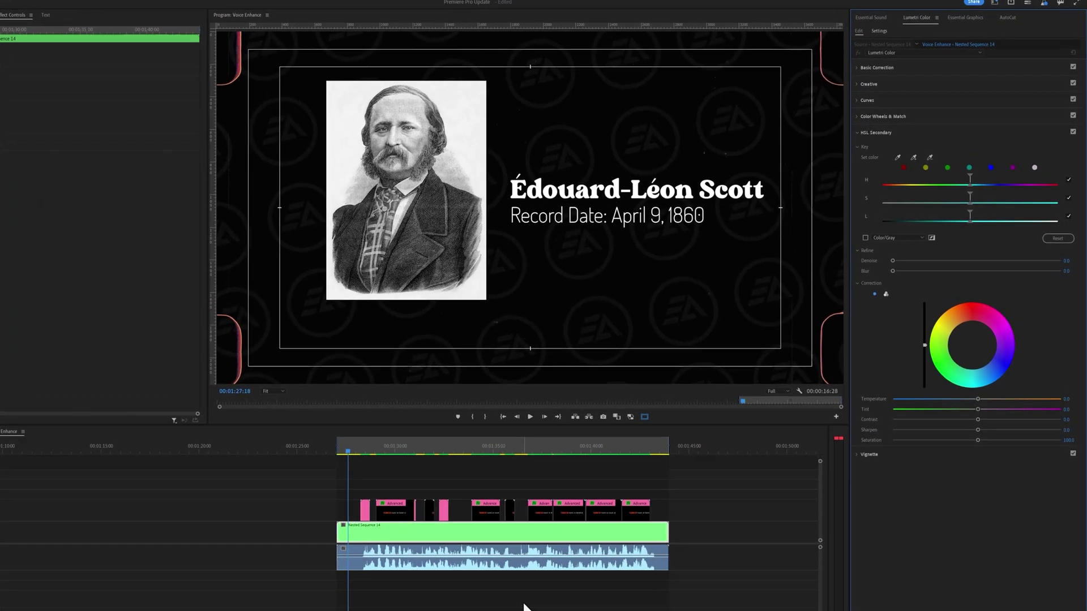
# Play the Voice Enhance sequence from the Program Monitor.
pyautogui.click(499, 429)
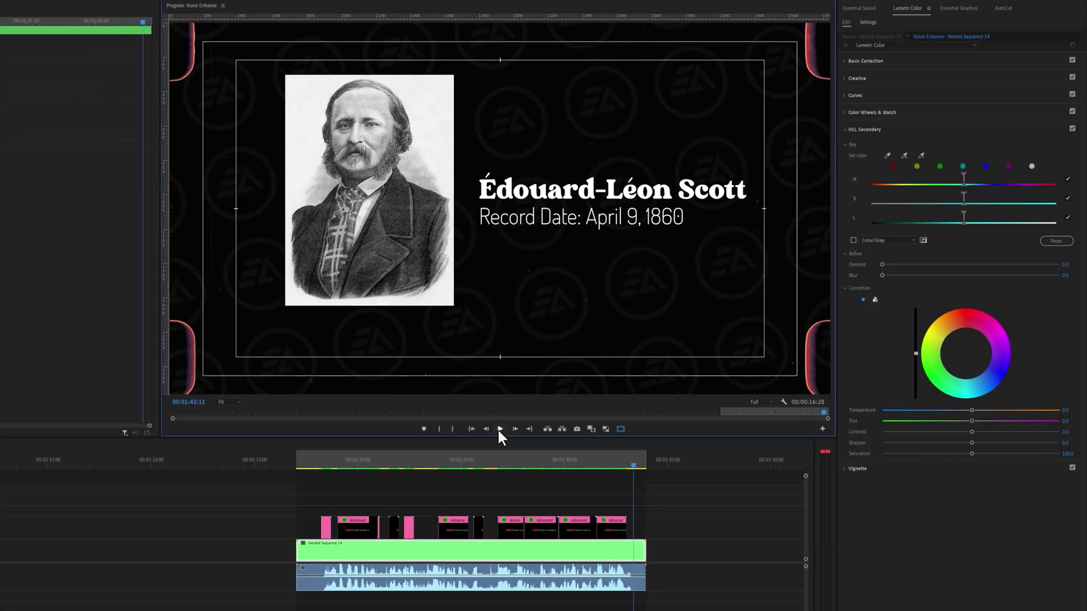
# Apply Enhance Speech to the Edison dialogue clip at mix amount 8.0, enable Dynamics, and play it back.
pyautogui.click(413, 583)
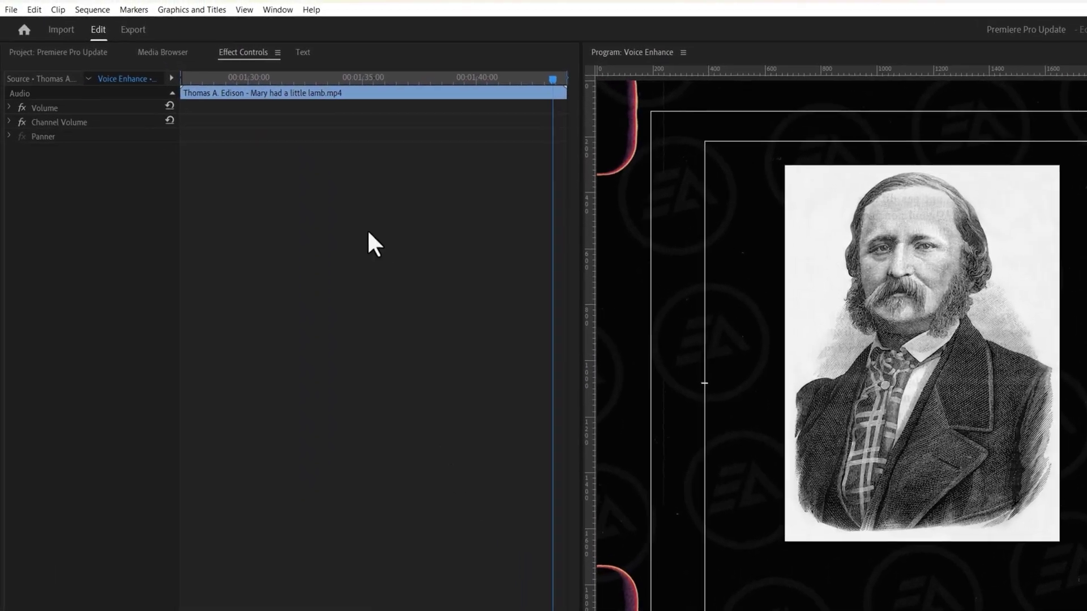
pyautogui.click(289, 12)
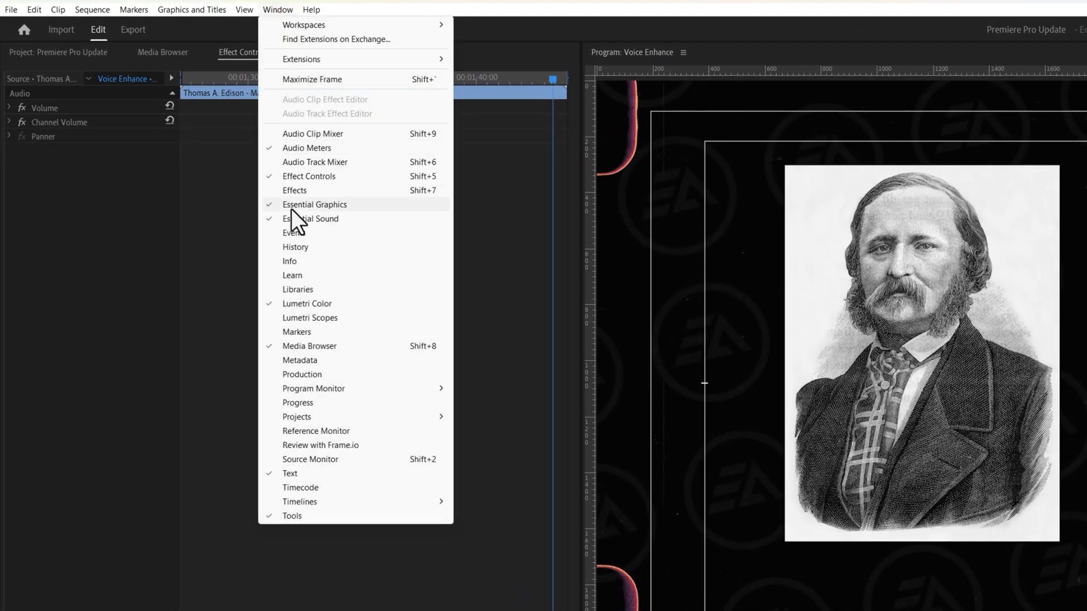
pyautogui.click(310, 219)
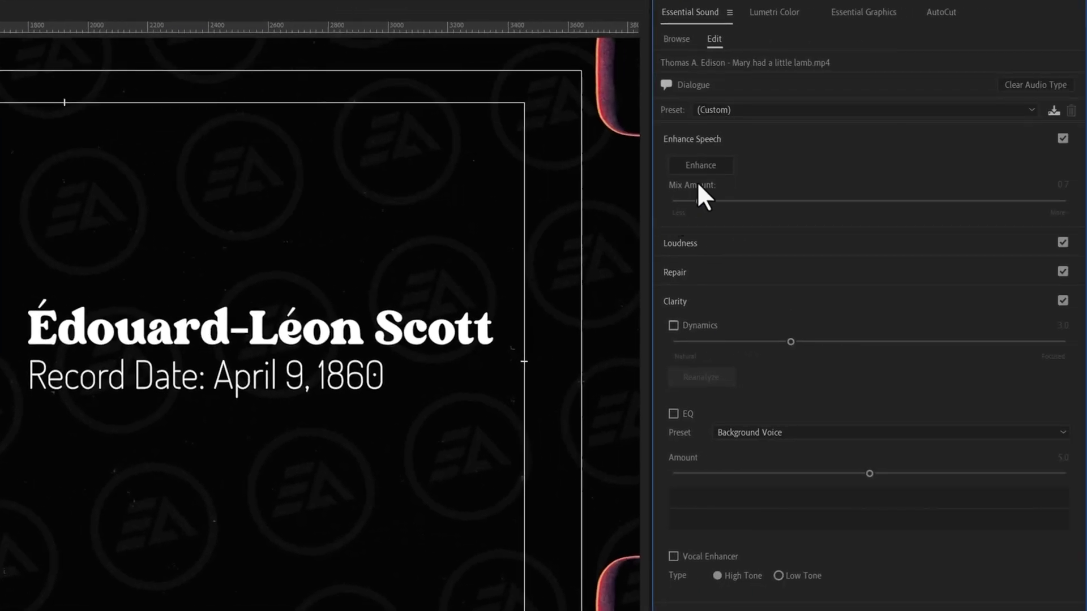
pyautogui.click(705, 172)
pyautogui.moveTo(700, 202); pyautogui.dragTo(866, 210)
pyautogui.moveTo(983, 213); pyautogui.dragTo(990, 213)
pyautogui.click(673, 328)
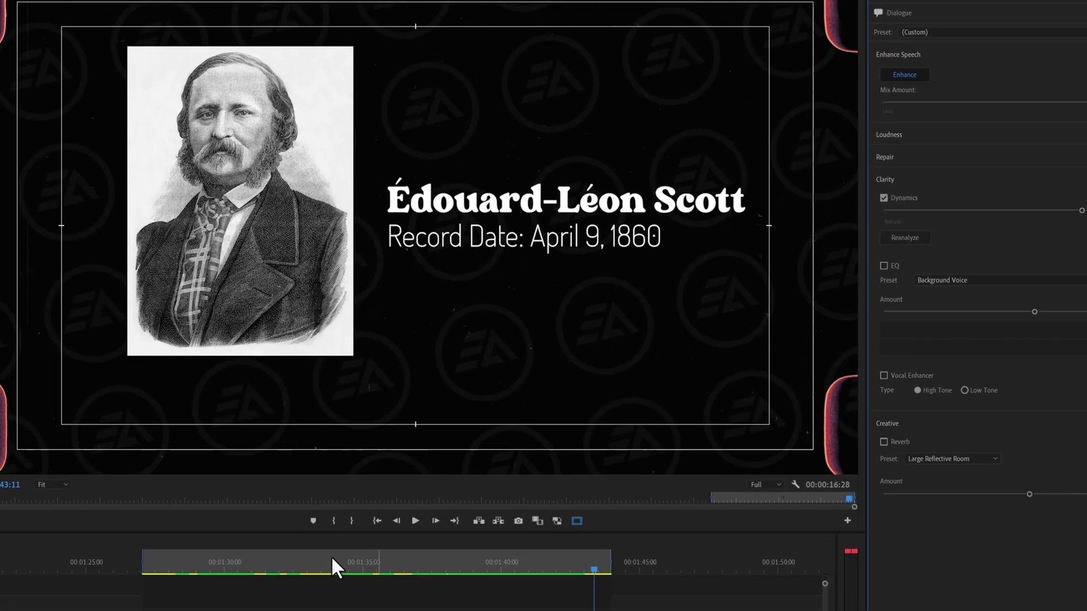
pyautogui.click(362, 457)
pyautogui.press('space')
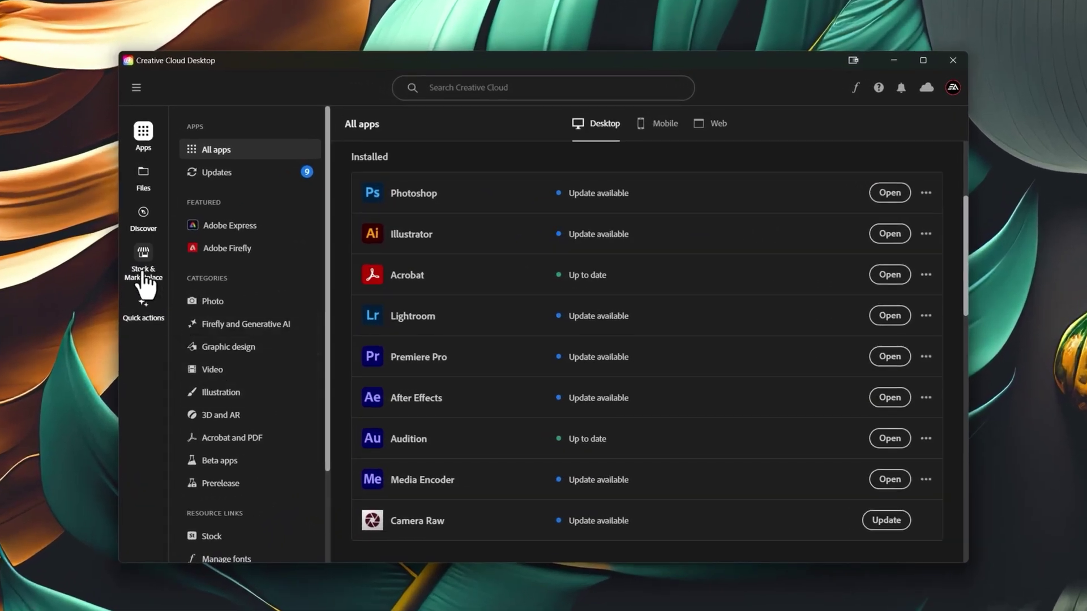
# Search Stock & Marketplace plugins for 'Autocut' and open the AutoCut plugin's details page.
pyautogui.click(143, 273)
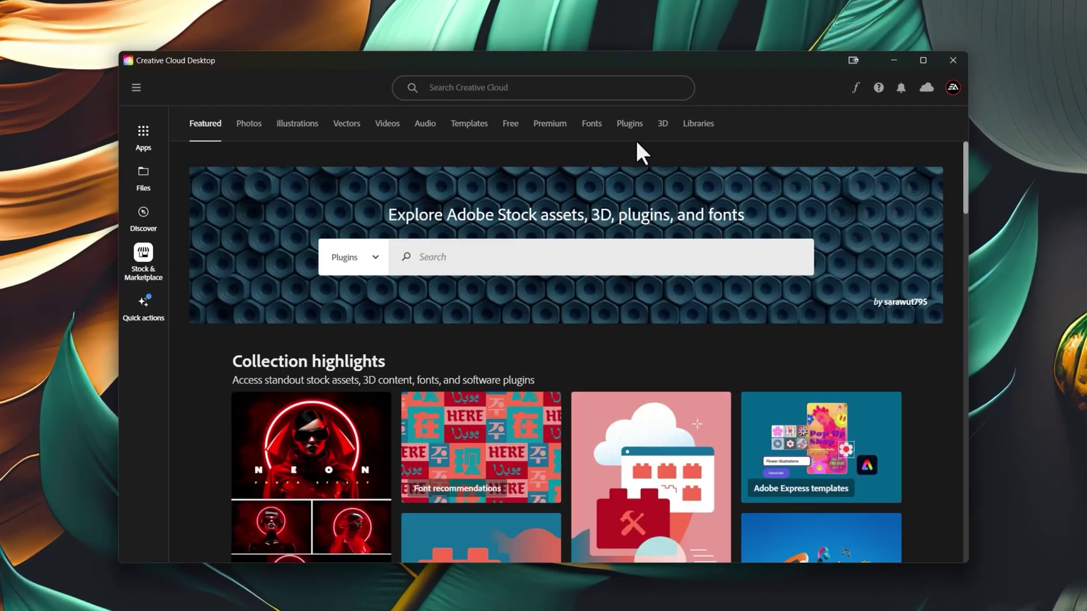
pyautogui.click(631, 124)
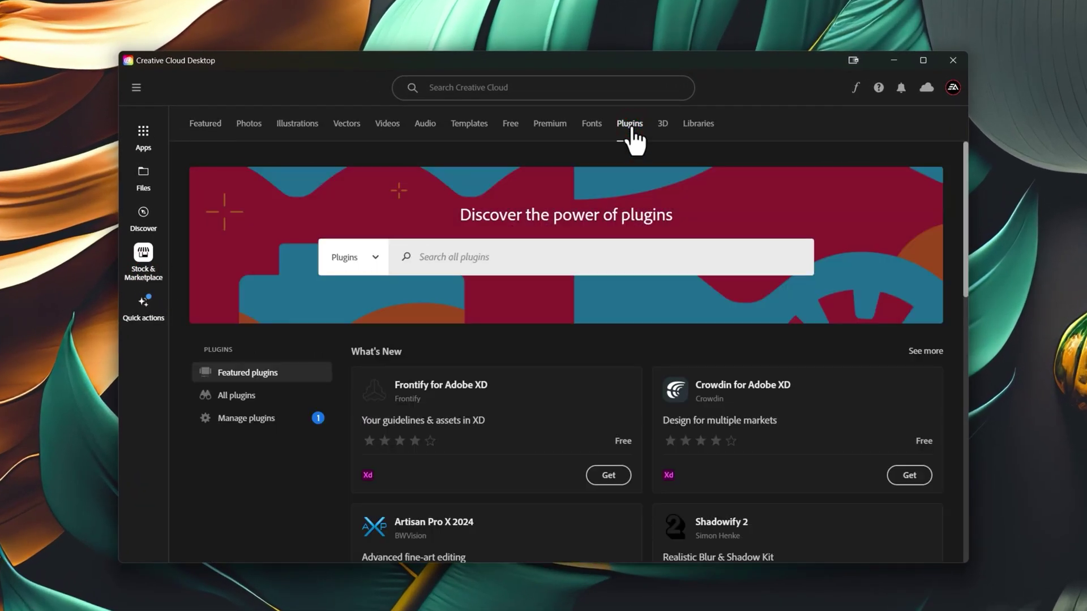
pyautogui.click(480, 259)
pyautogui.write('Autocut')
pyautogui.press('Return')
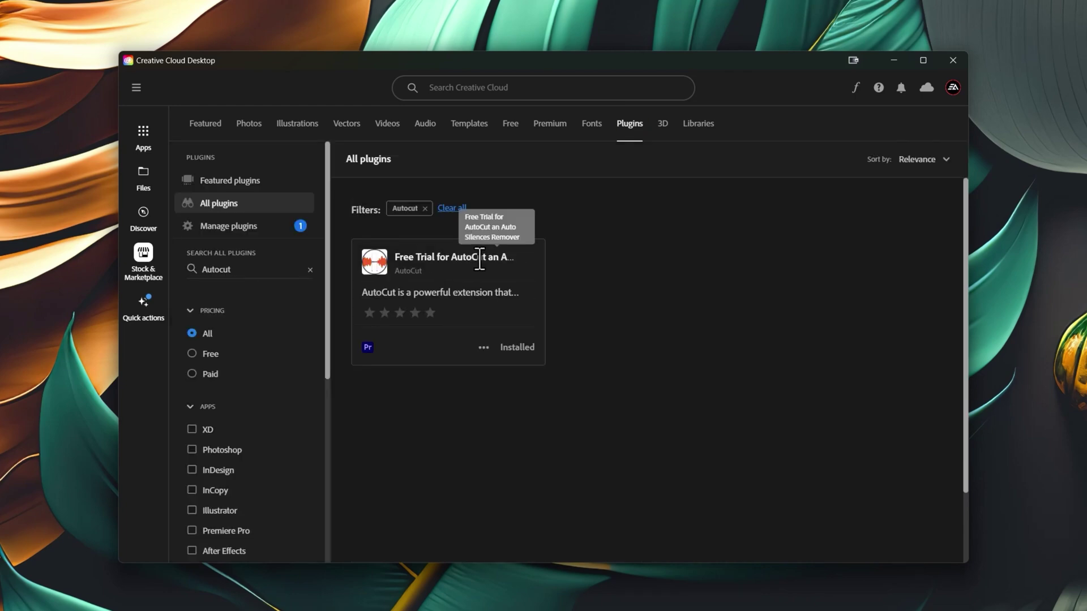
pyautogui.click(450, 280)
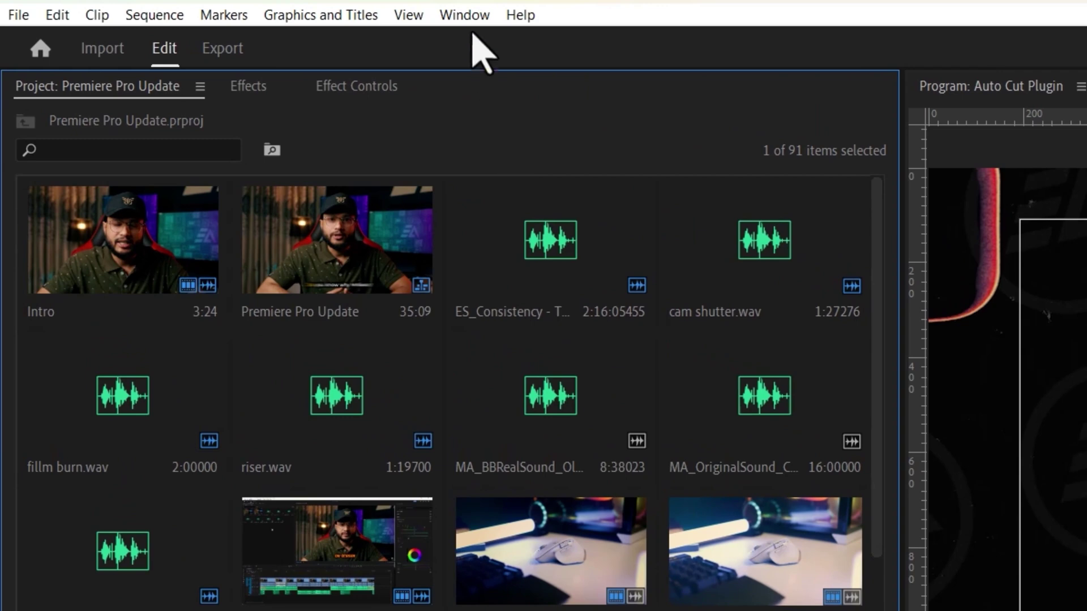
# Open the AutoCut panel from Window > Extensions.
pyautogui.click(145, 13)
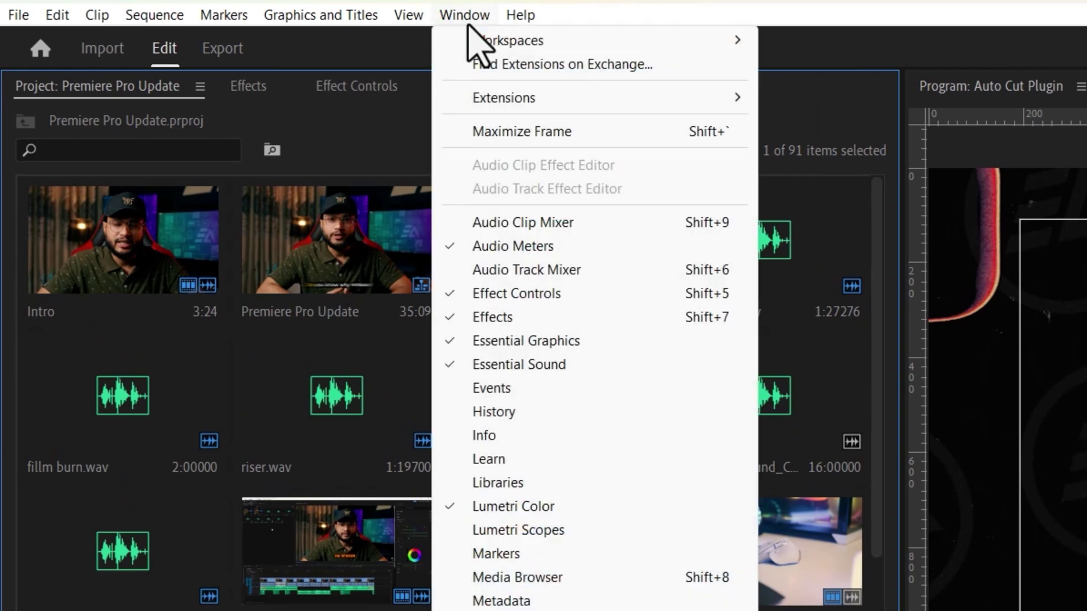
pyautogui.moveTo(509, 111)
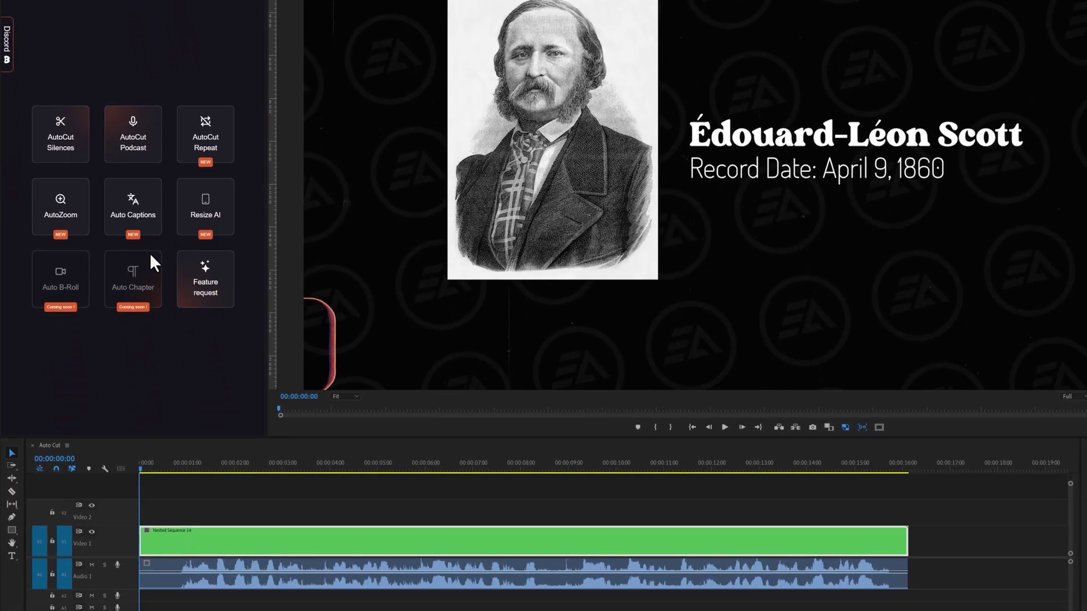
# Start Auto Captions on the selected audio clip using the ALEX HORMOZI 2 preset.
pyautogui.click(230, 581)
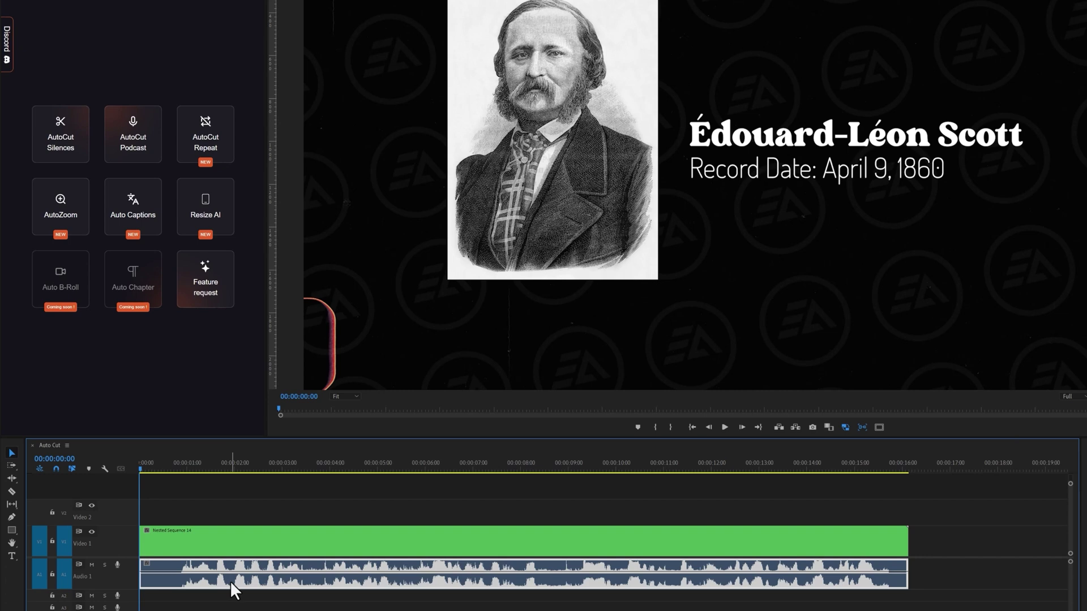
pyautogui.click(144, 235)
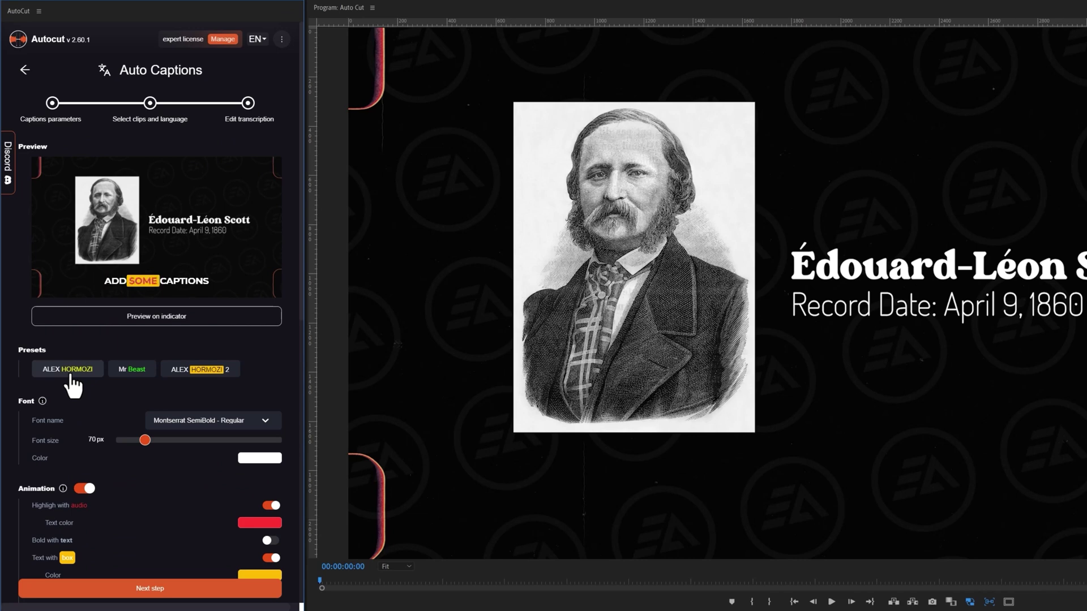
pyautogui.click(68, 372)
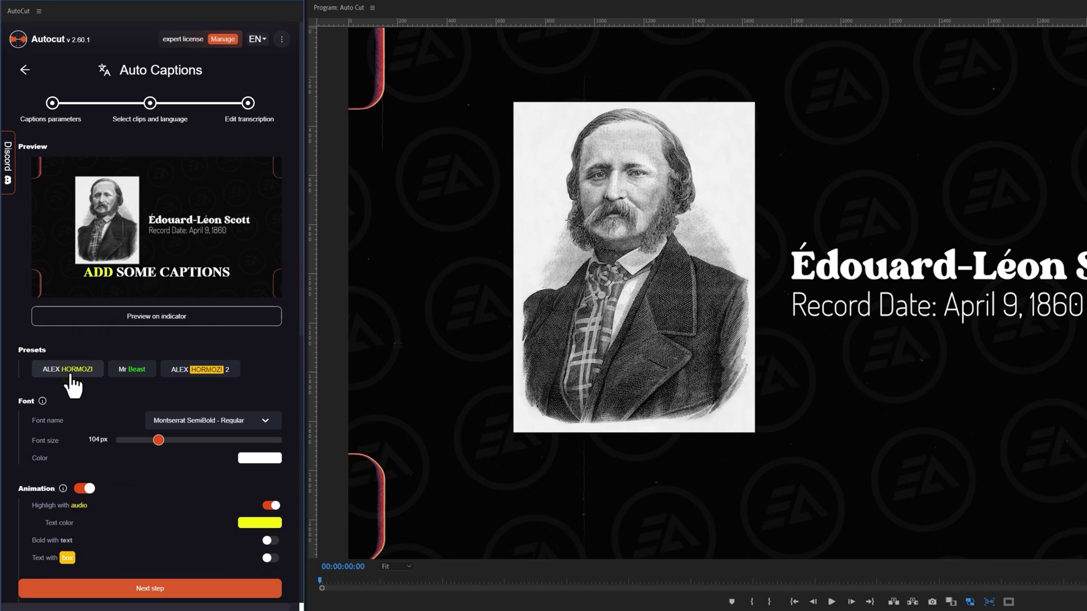
pyautogui.click(141, 377)
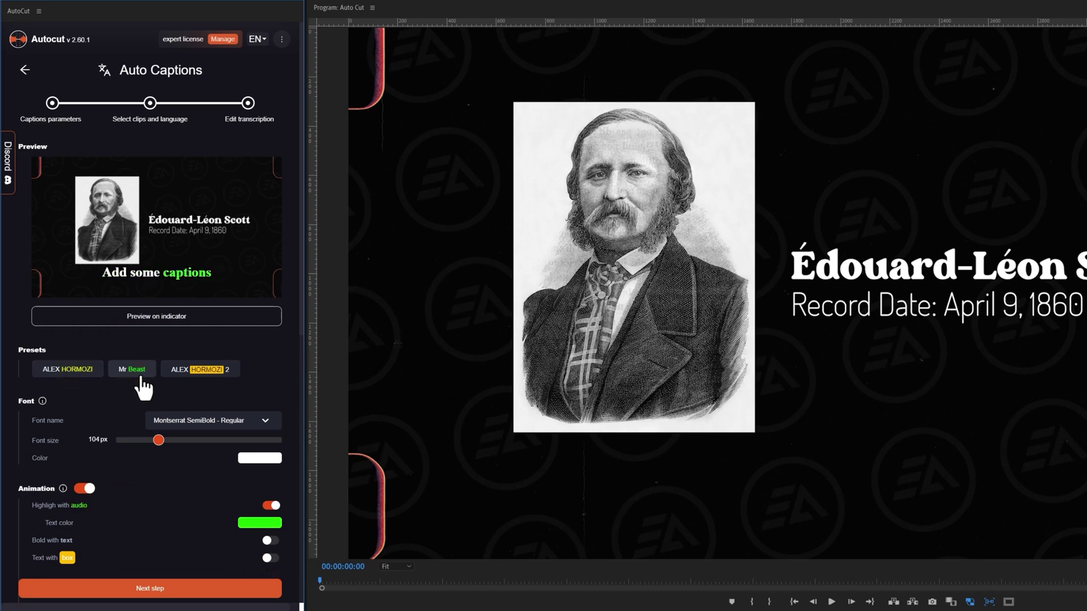
pyautogui.click(199, 375)
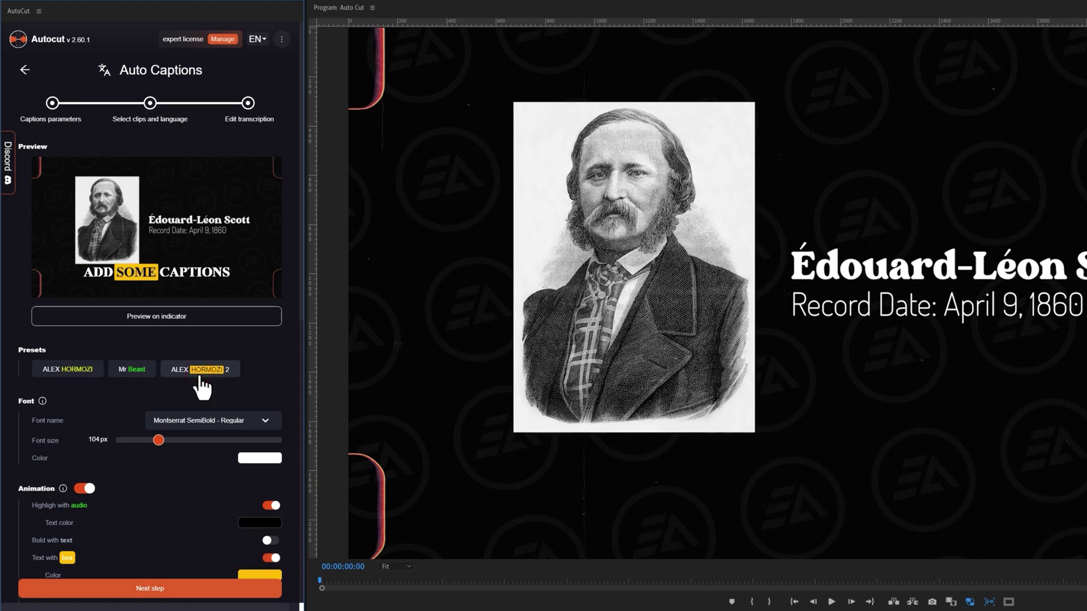
# Set the caption font size to 70 and the font to Montserrat SemiBold.
pyautogui.doubleClick(97, 440)
pyautogui.write('70')
pyautogui.click(184, 420)
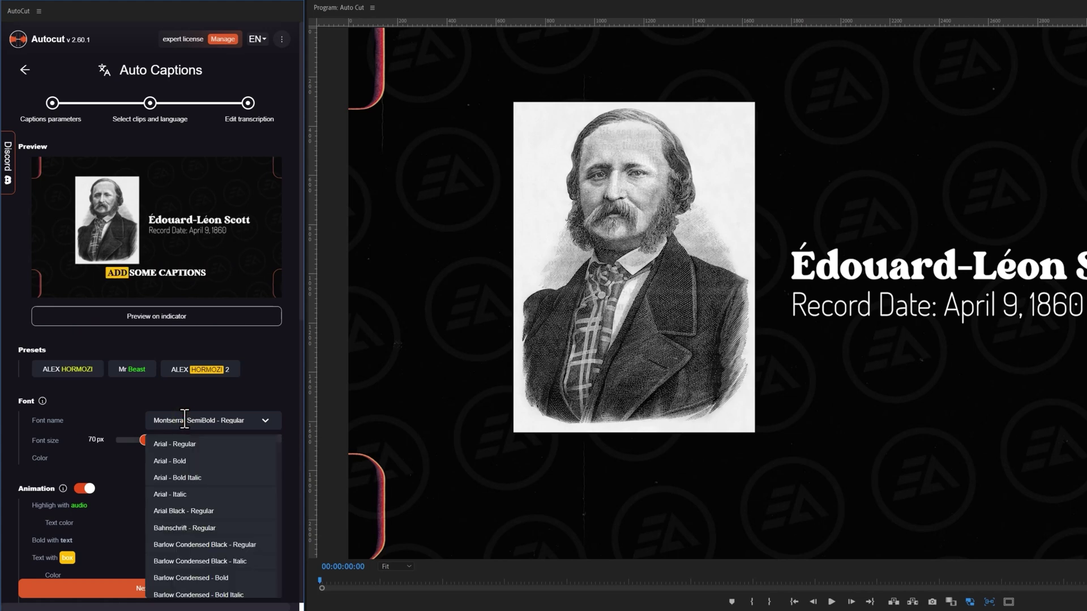
pyautogui.write('mont')
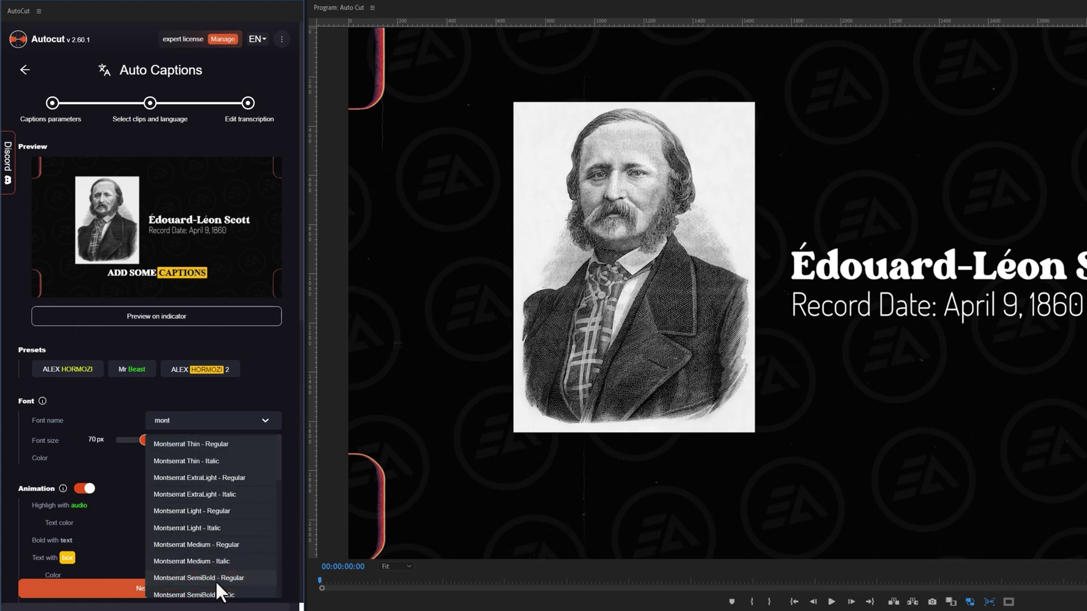
pyautogui.click(218, 581)
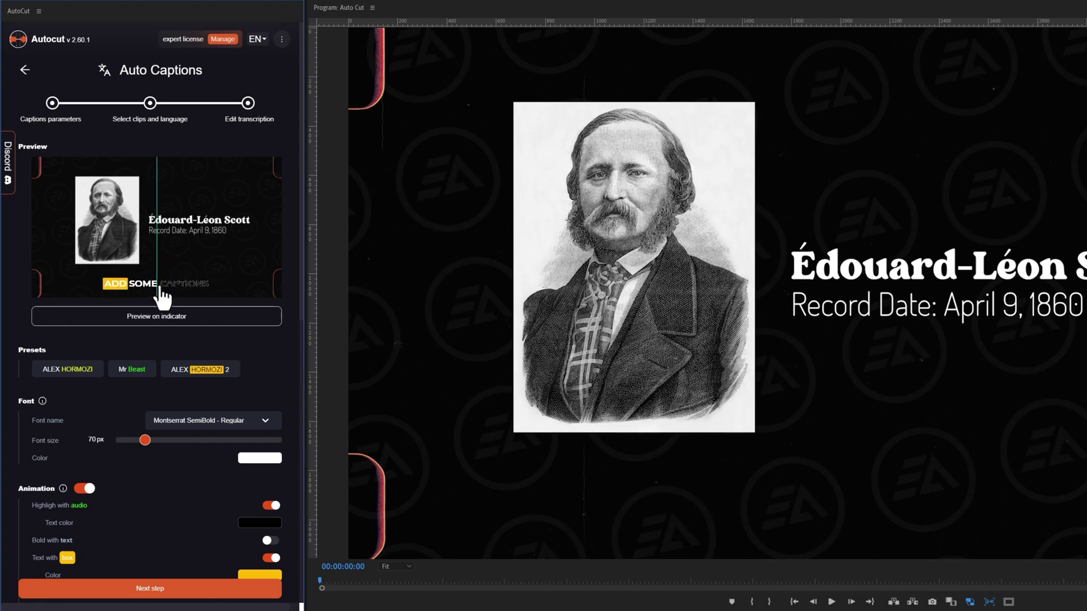
# Keep white caption text with animation on and make highlighted words red.
pyautogui.click(258, 460)
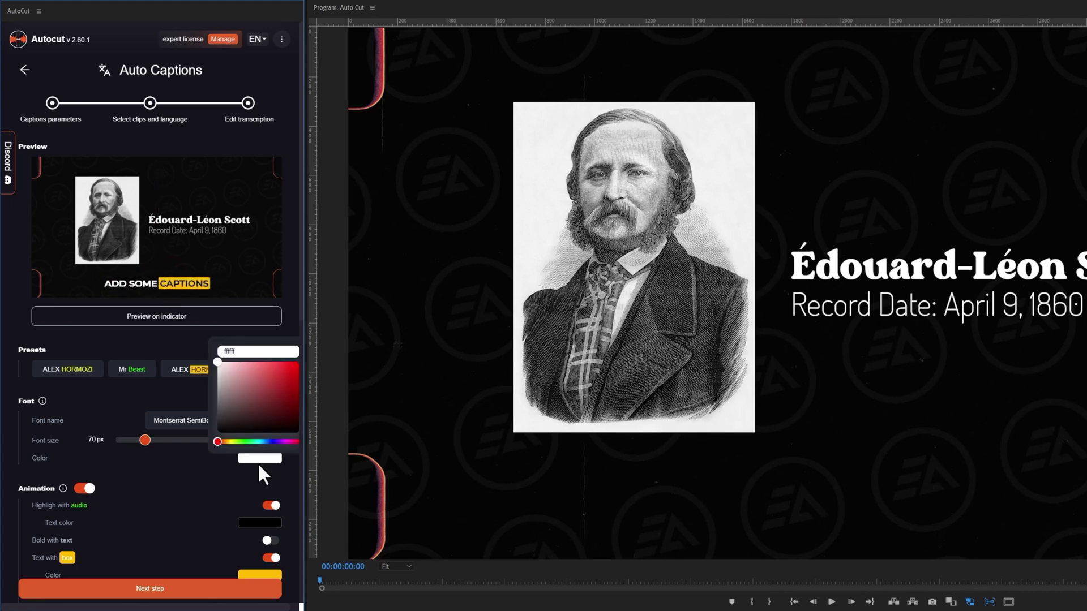
pyautogui.click(259, 457)
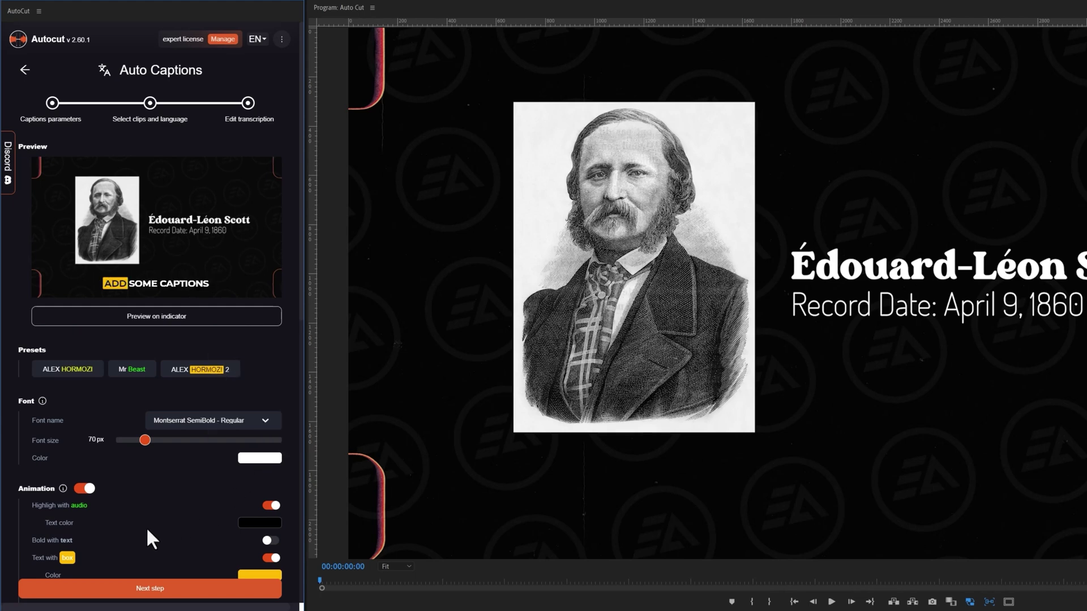
pyautogui.click(80, 489)
pyautogui.click(82, 490)
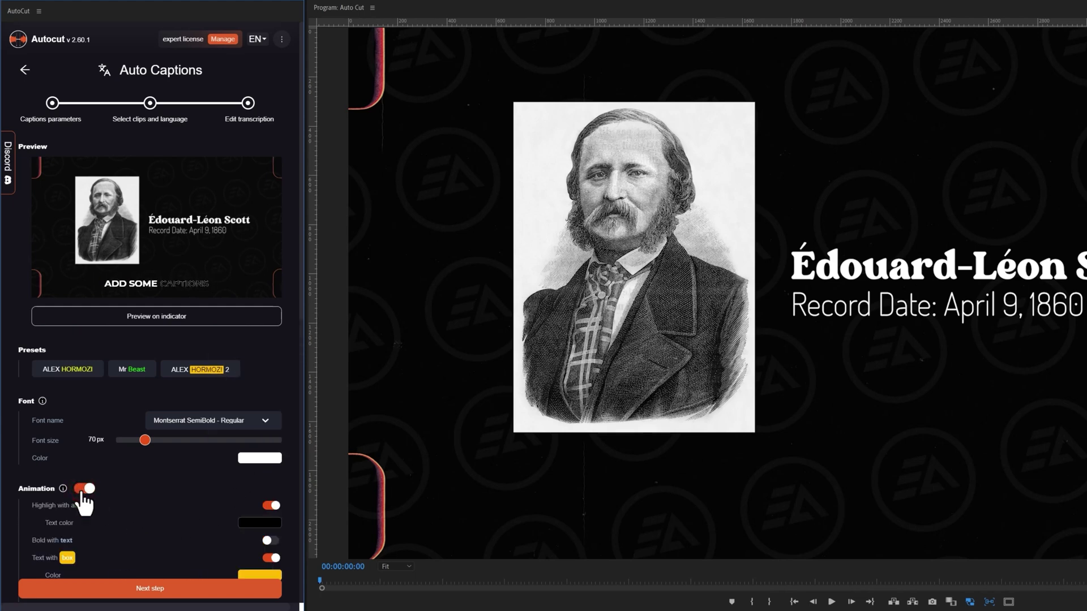
pyautogui.click(259, 523)
pyautogui.click(280, 424)
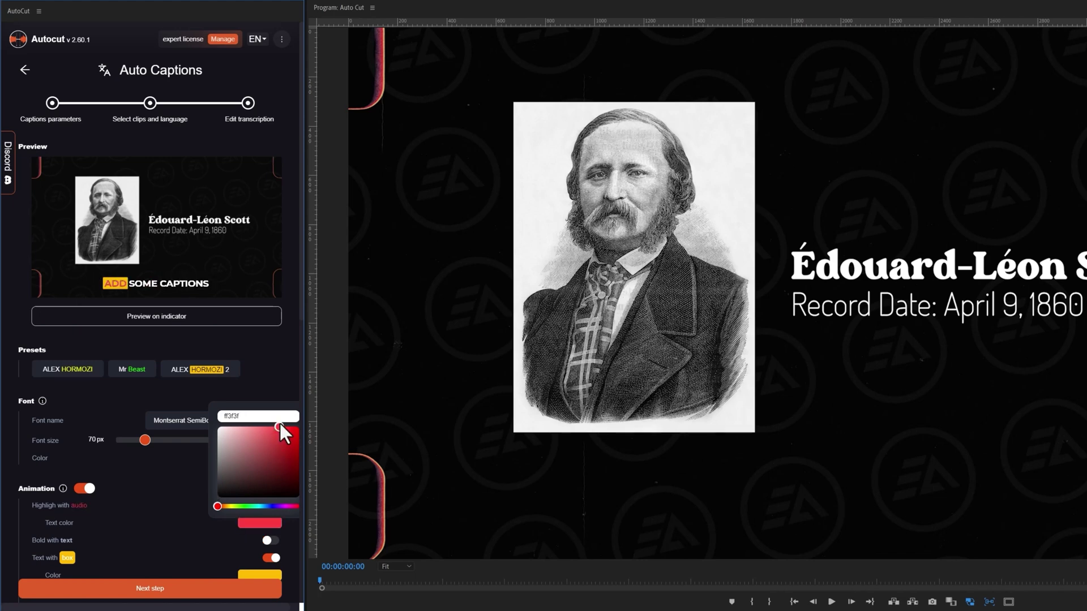
# Widen the caption box padding to 29%, round its corners to 19%, and toggle uppercase.
pyautogui.scroll(-2, 185, 494)
pyautogui.moveTo(171, 482)
pyautogui.mouseDown()
pyautogui.moveTo(226, 484)
pyautogui.moveTo(160, 484)
pyautogui.moveTo(188, 484)
pyautogui.mouseUp()
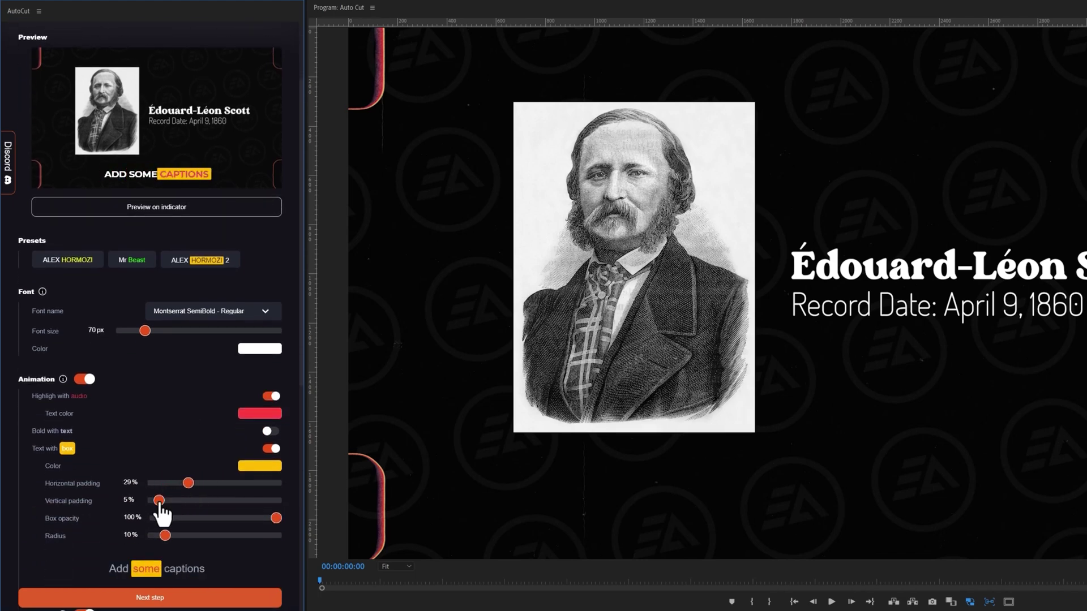
pyautogui.moveTo(165, 535)
pyautogui.mouseDown()
pyautogui.moveTo(186, 535)
pyautogui.moveTo(176, 535)
pyautogui.mouseUp()
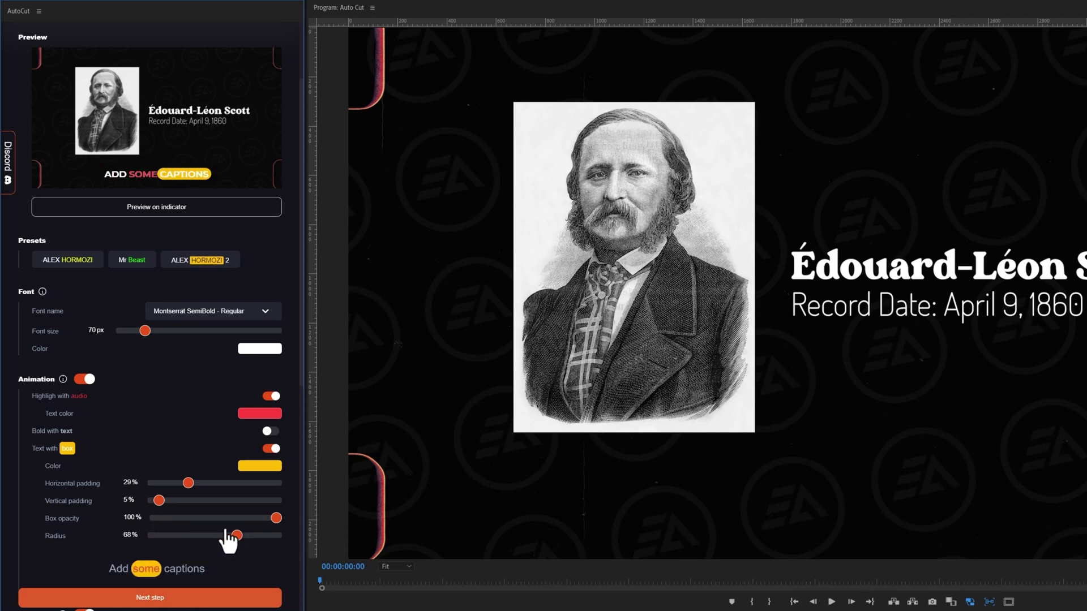
pyautogui.scroll(-3, 176, 524)
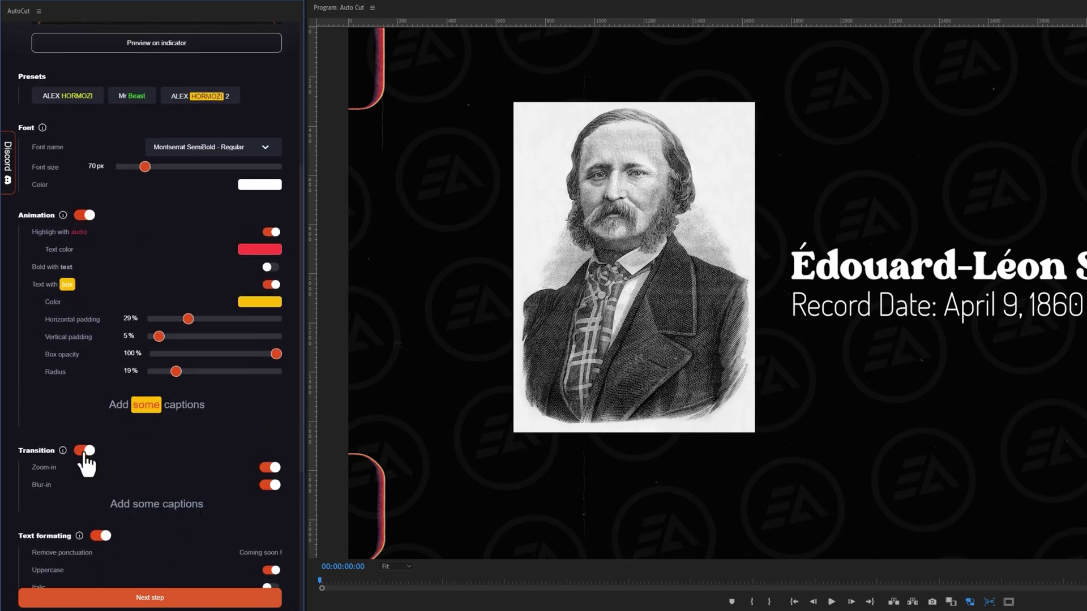
pyautogui.click(84, 451)
pyautogui.click(84, 451)
pyautogui.scroll(-2, 165, 470)
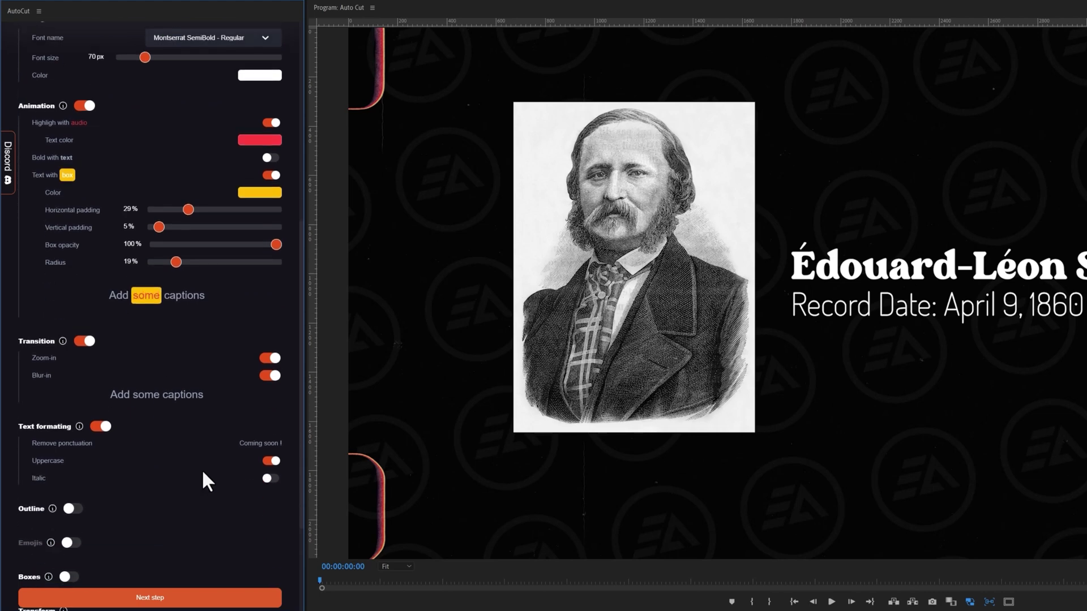
pyautogui.click(271, 462)
pyautogui.scroll(-3, 181, 482)
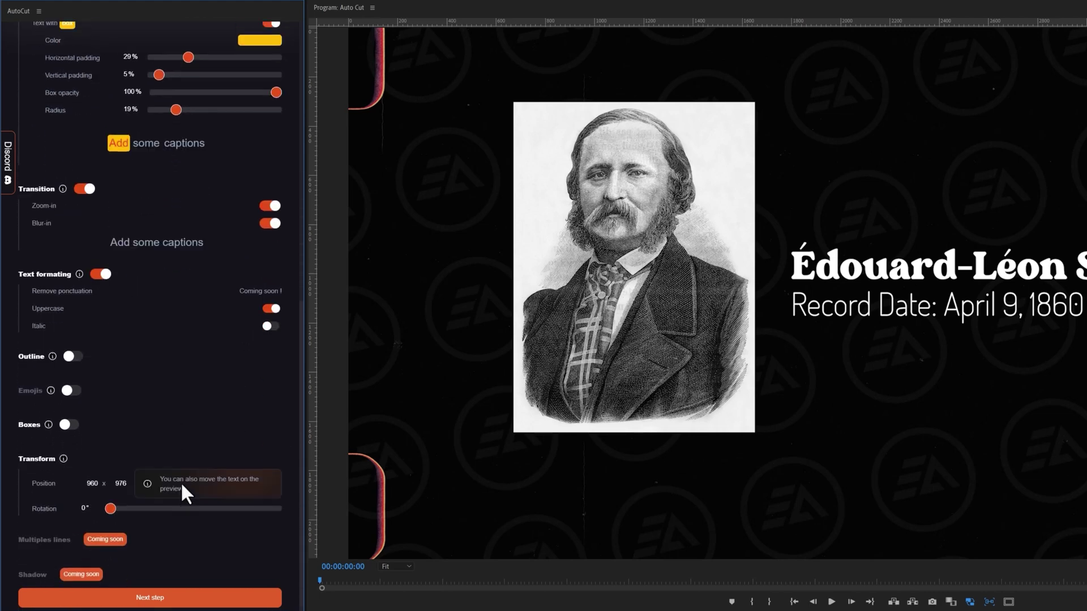
# Process the English transcription of the audio and review the transcribed text.
pyautogui.click(180, 571)
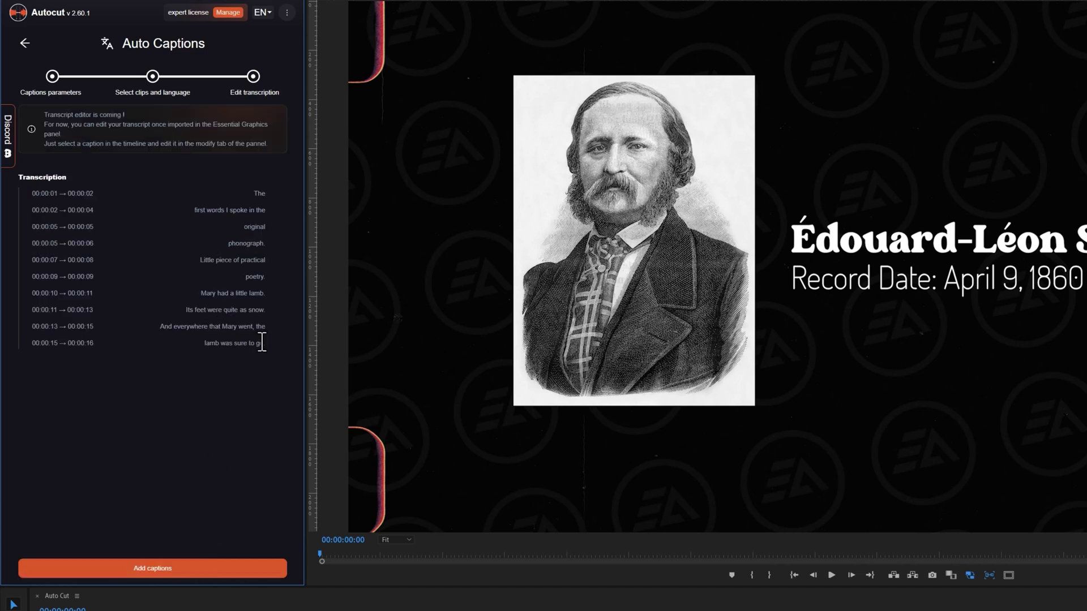
pyautogui.moveTo(264, 343); pyautogui.dragTo(192, 183)
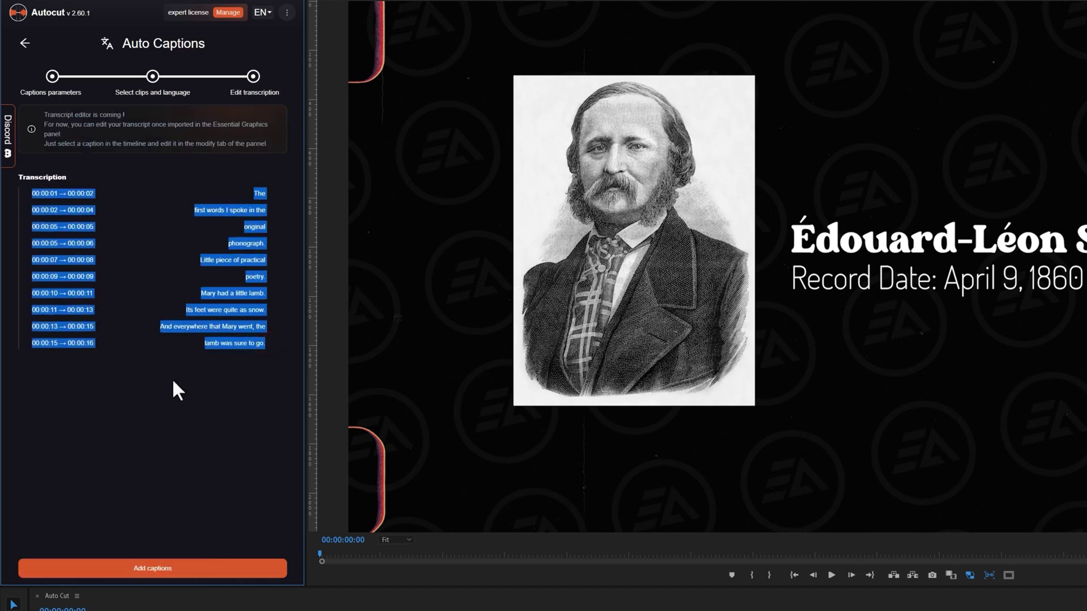
pyautogui.click(171, 419)
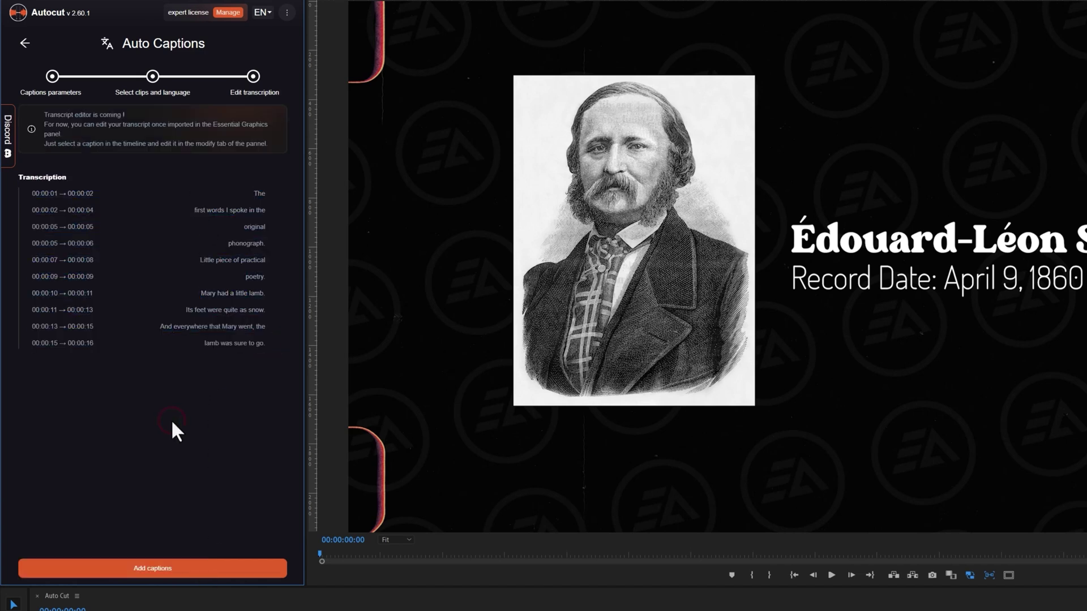
# Add the styled captions to the timeline and play the captioned sequence.
pyautogui.click(176, 570)
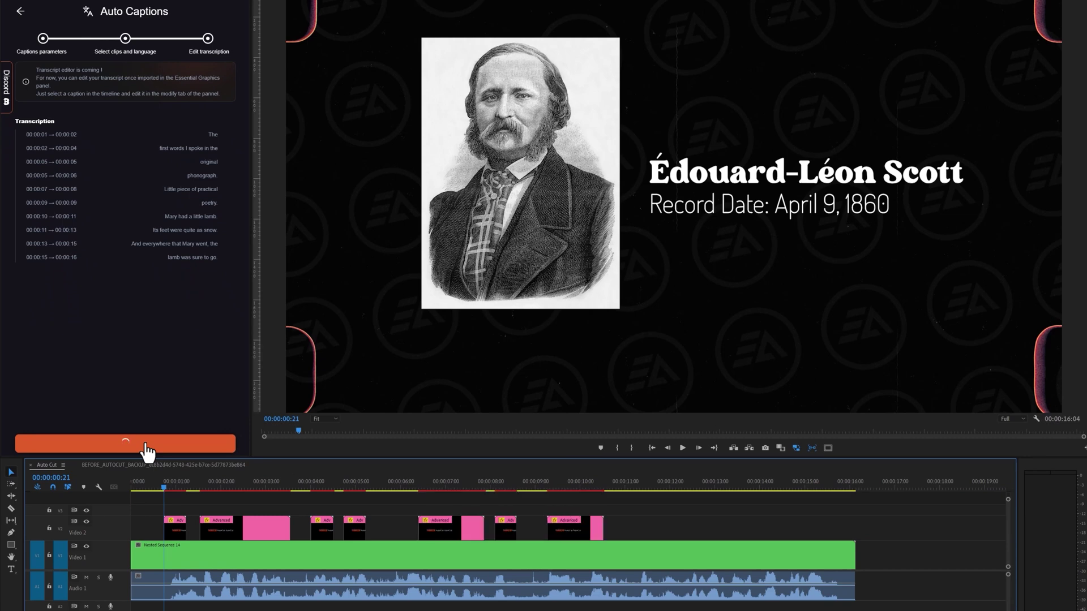
pyautogui.click(164, 484)
pyautogui.press('space')
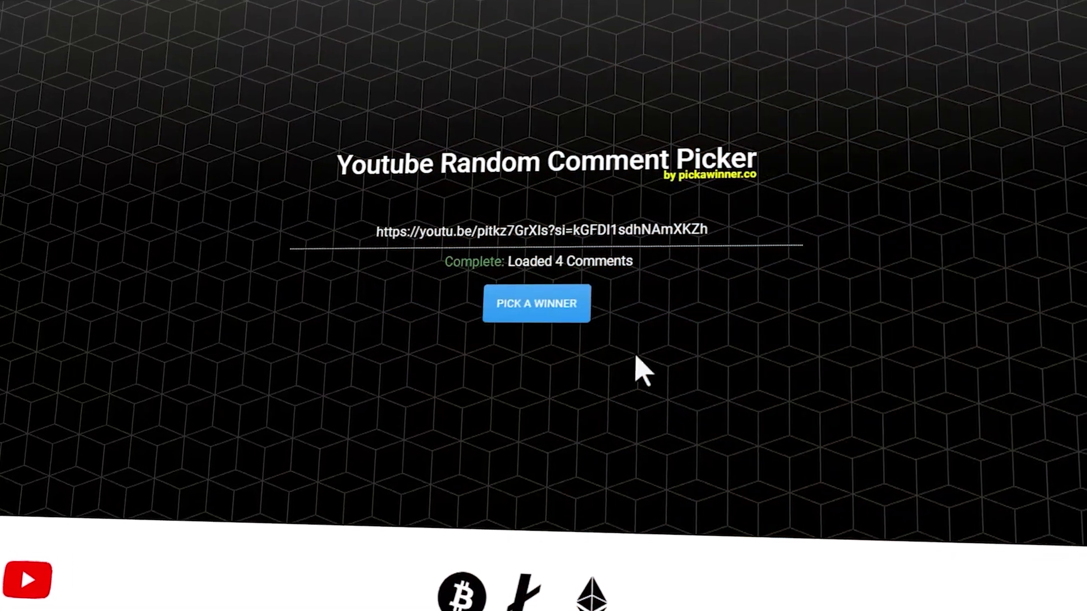
# Pick a random comment winner and view the channel's Community tab posts.
pyautogui.click(540, 306)
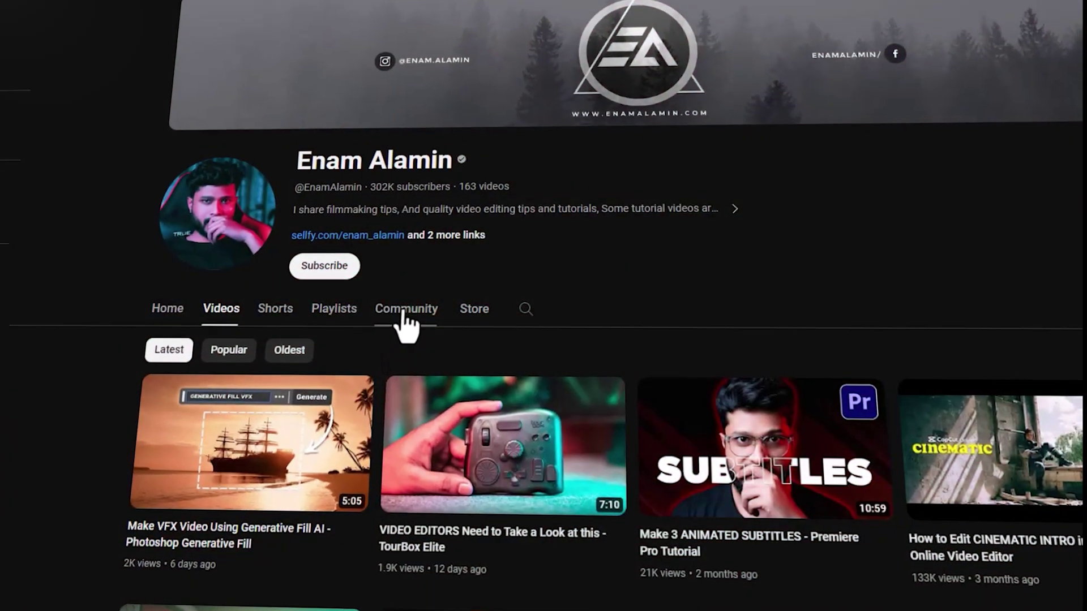
pyautogui.click(405, 315)
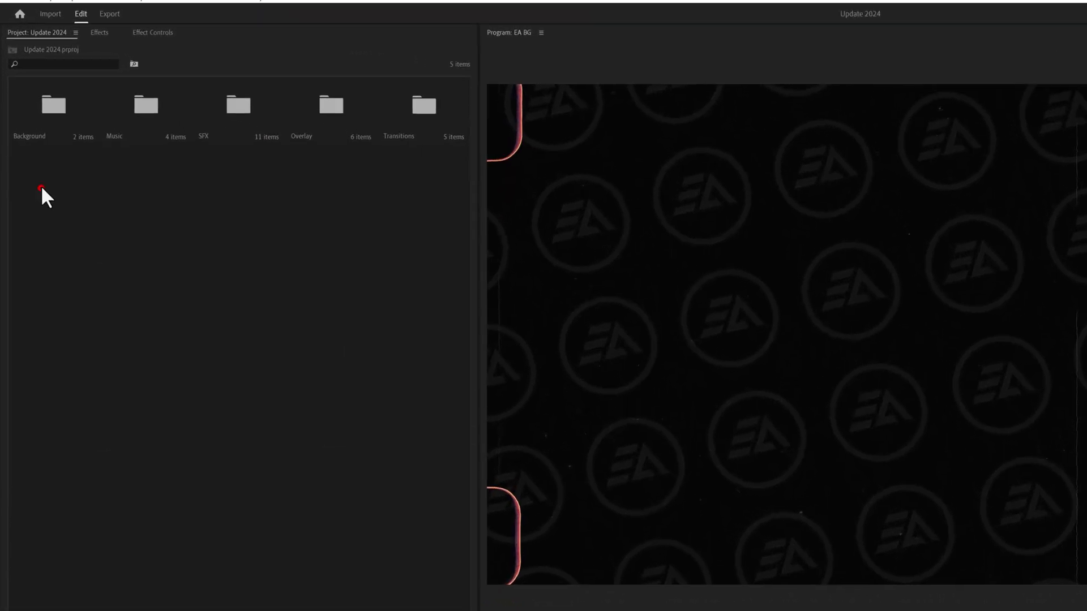
# Select all five bins and save the project as the template 'EA Editing Template'.
pyautogui.moveTo(26, 131); pyautogui.dragTo(275, 66)
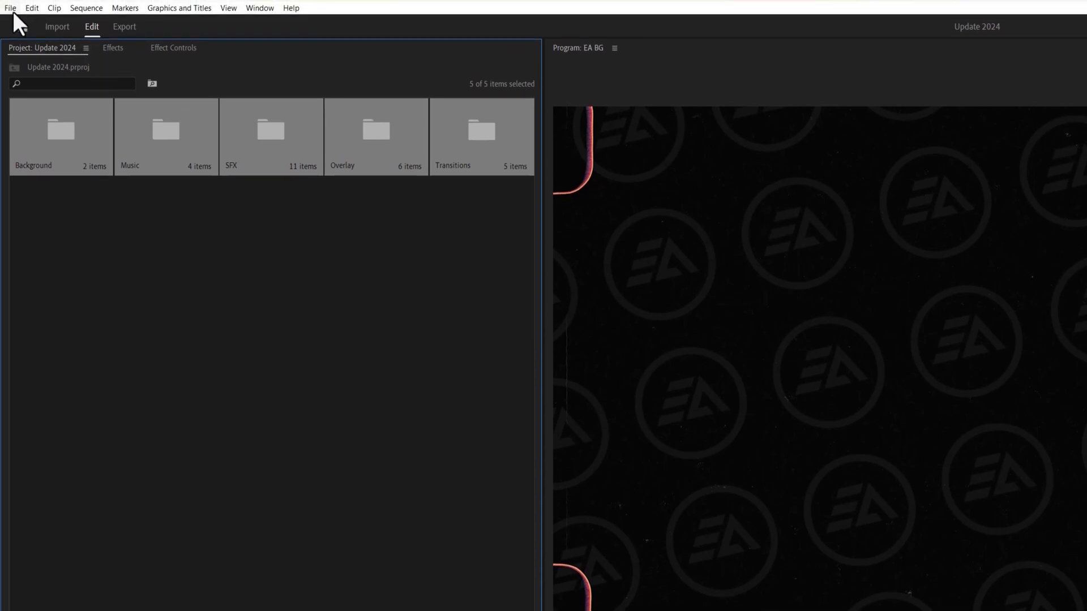
pyautogui.click(13, 9)
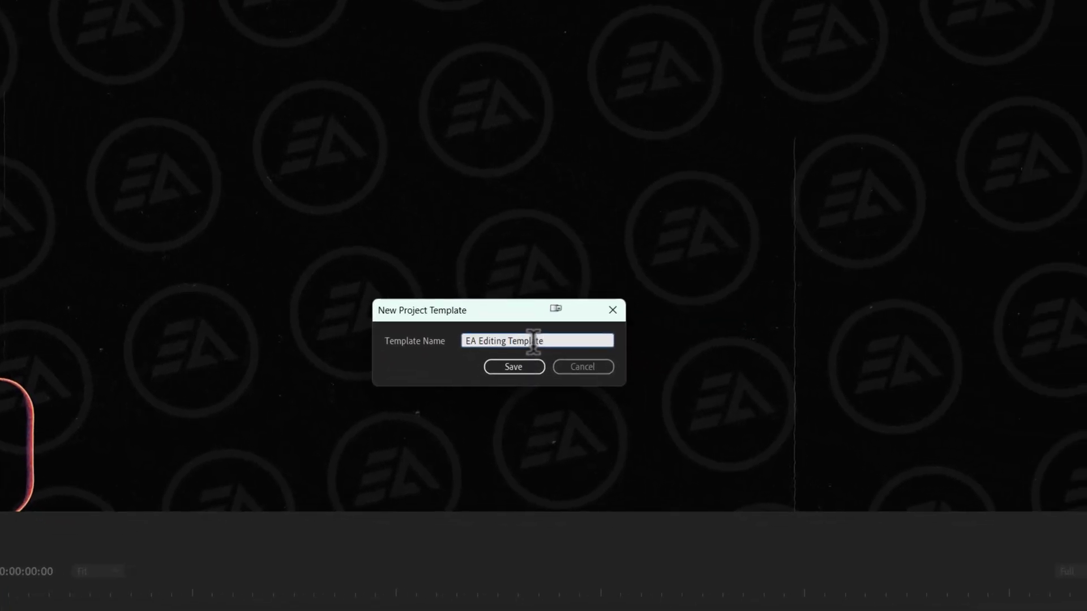
pyautogui.click(531, 365)
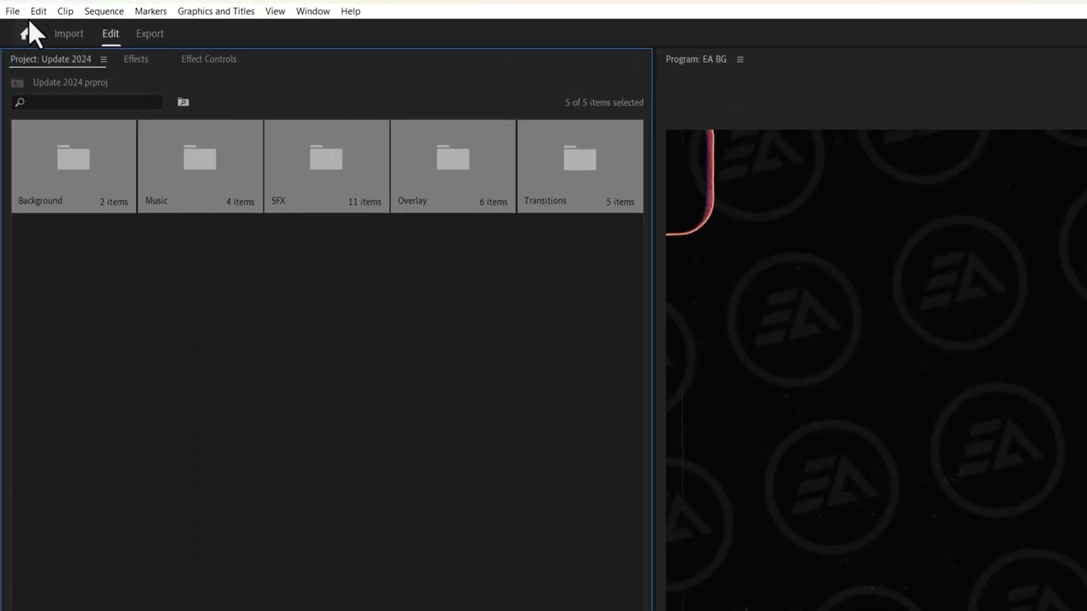
# Start a new project and choose EA Editing Template.prproj as its project template.
pyautogui.click(16, 12)
pyautogui.moveTo(39, 29)
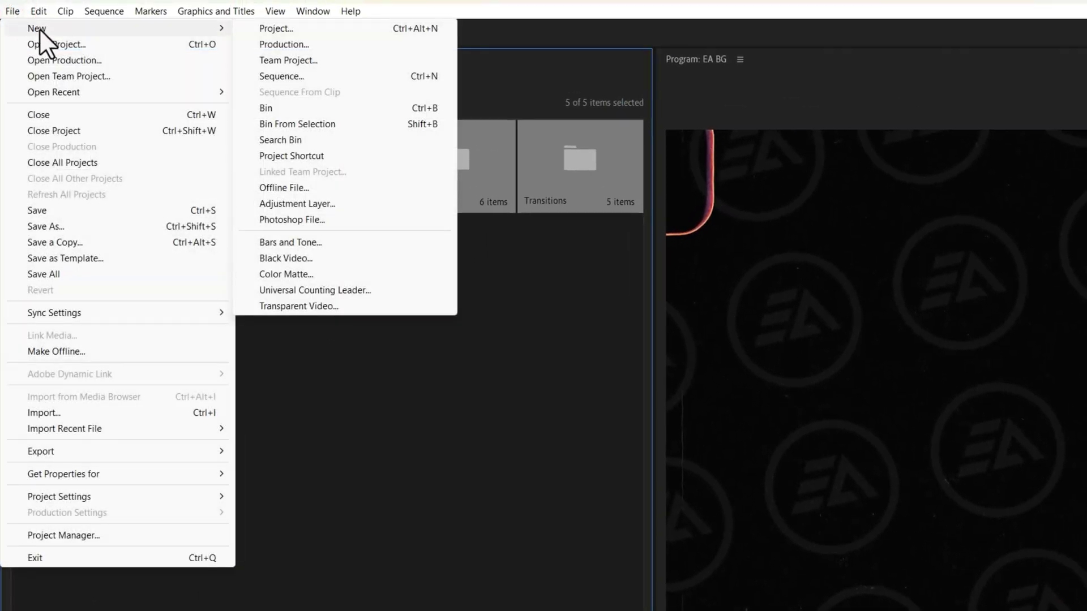
pyautogui.click(297, 33)
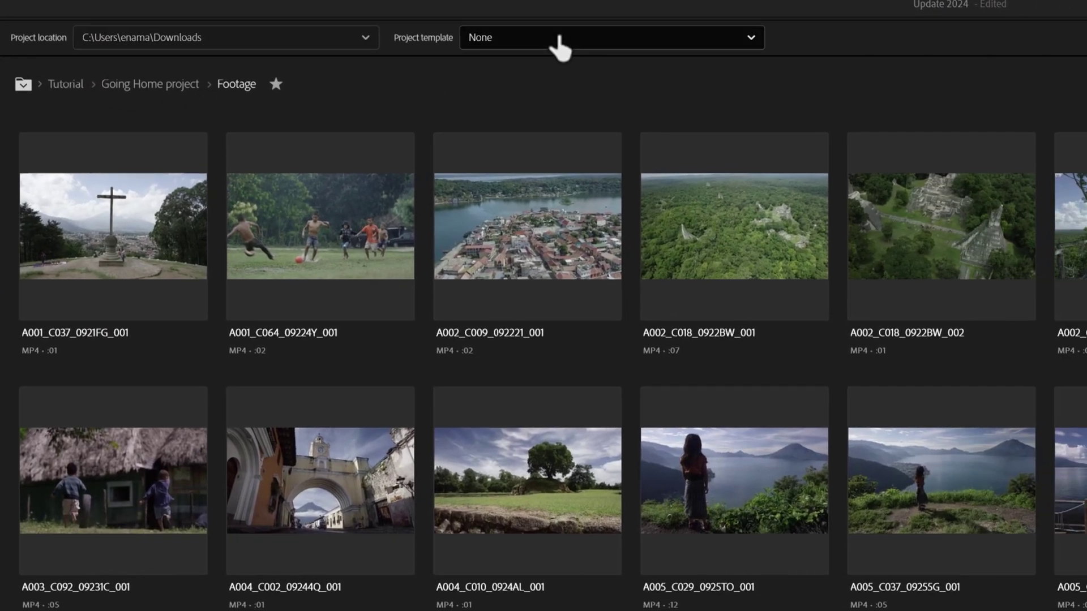
pyautogui.click(594, 39)
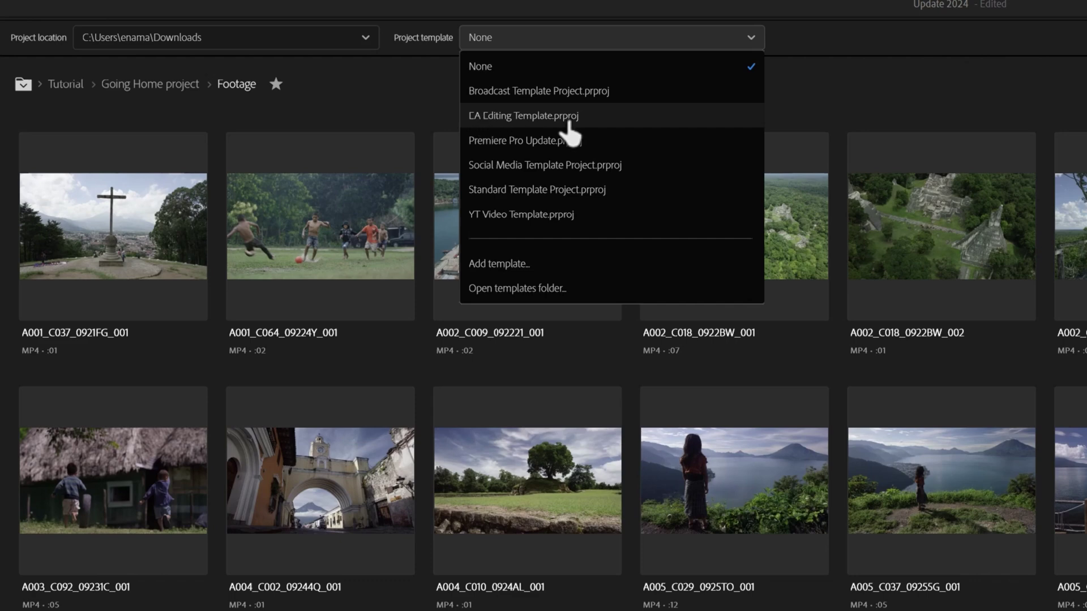
pyautogui.press('Escape')
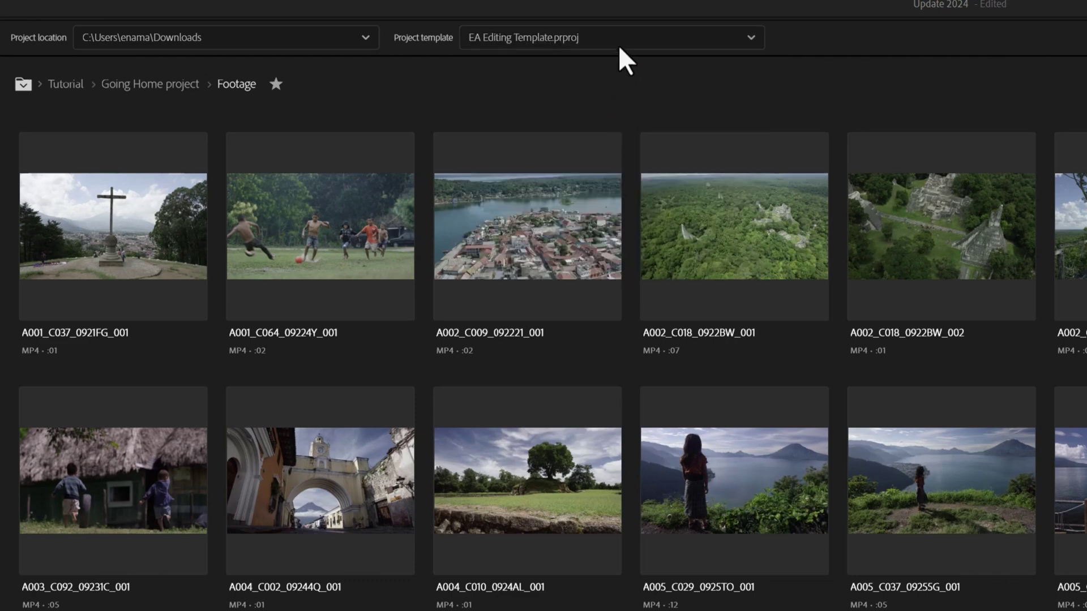
# Check the three saved template files in the templates folder, then create the project.
pyautogui.click(621, 48)
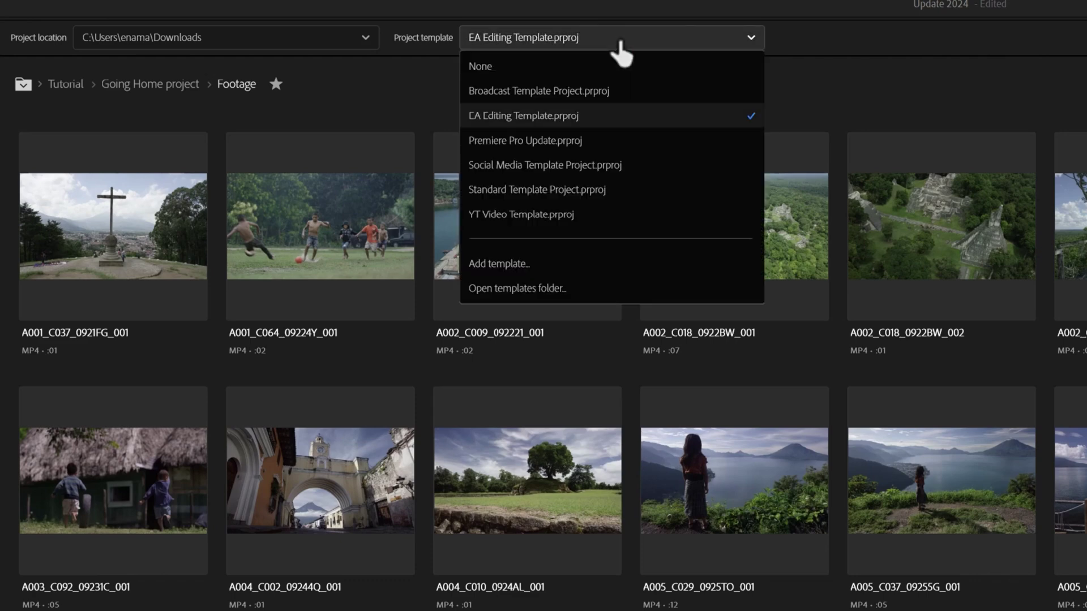
pyautogui.click(556, 291)
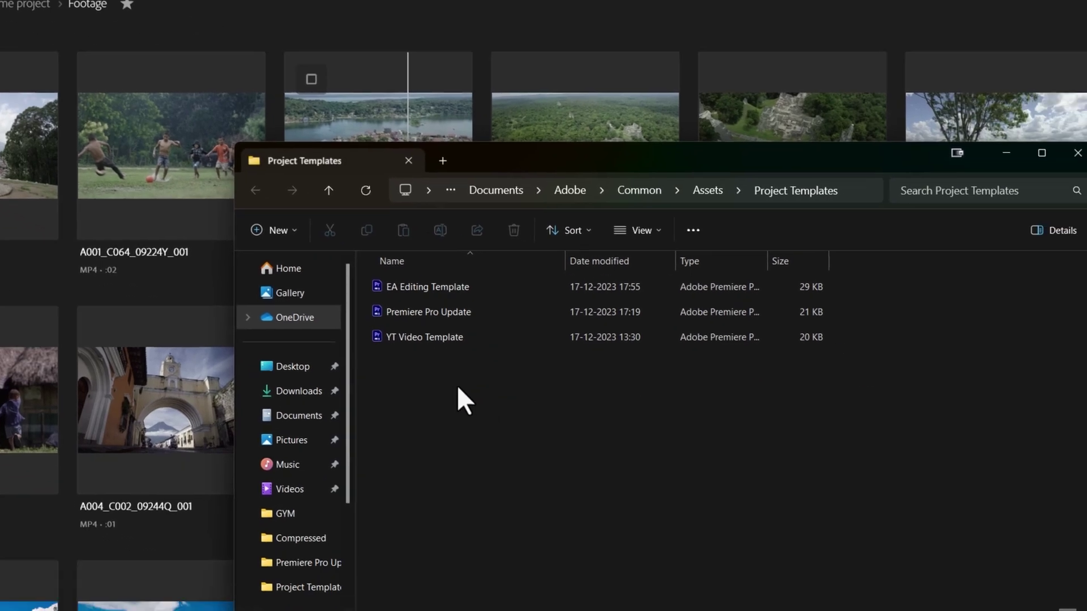
pyautogui.moveTo(607, 472); pyautogui.dragTo(645, 356)
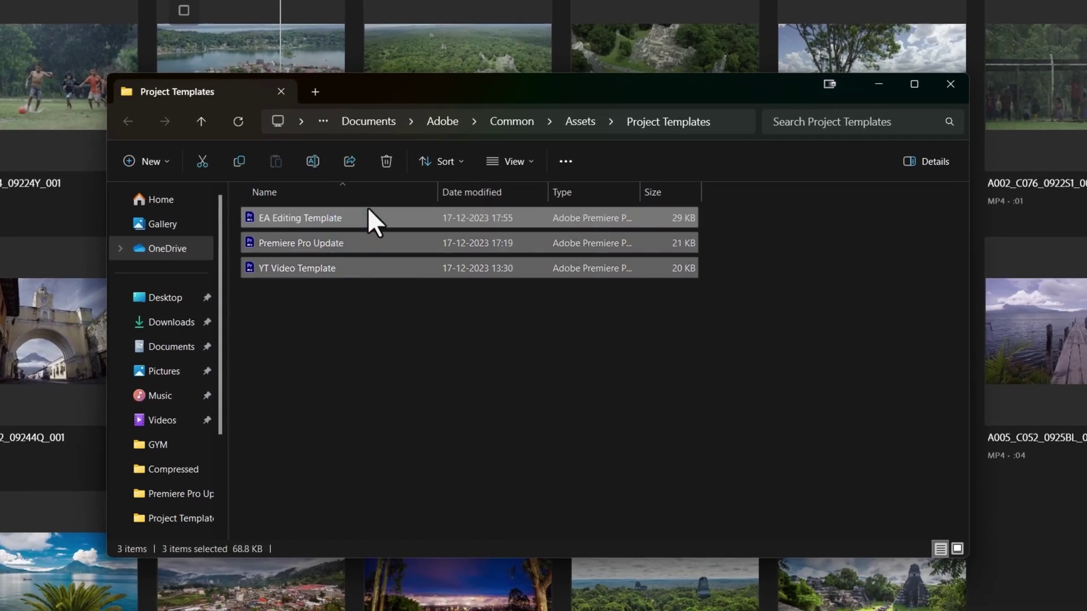
pyautogui.click(956, 88)
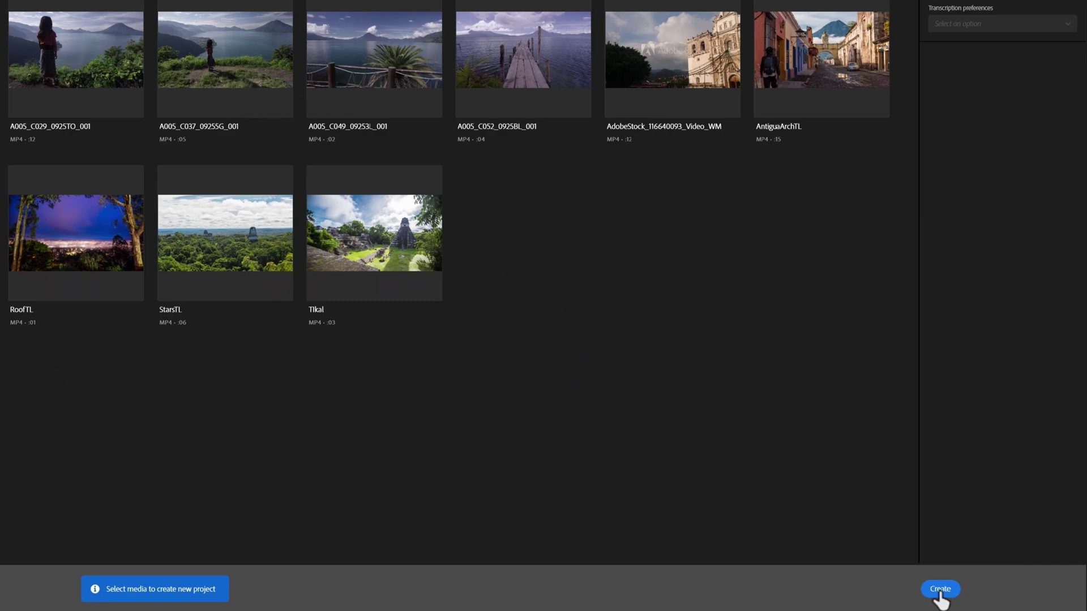
pyautogui.click(941, 589)
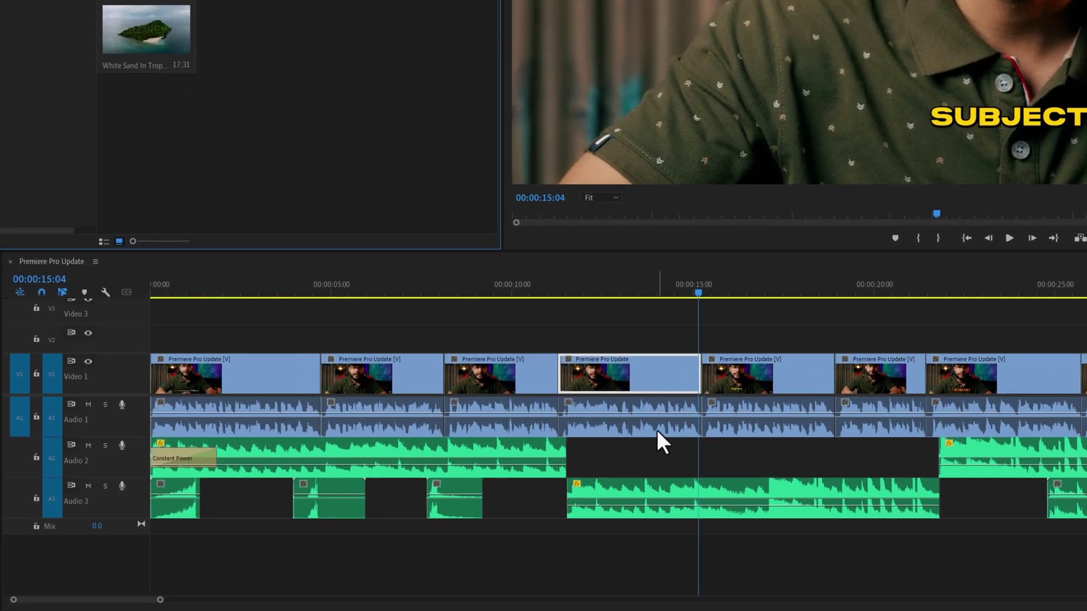
# Replace the Audio 1 clip under the shot with the Intro source's original audio via match frame.
pyautogui.click(657, 430)
pyautogui.press('Delete')
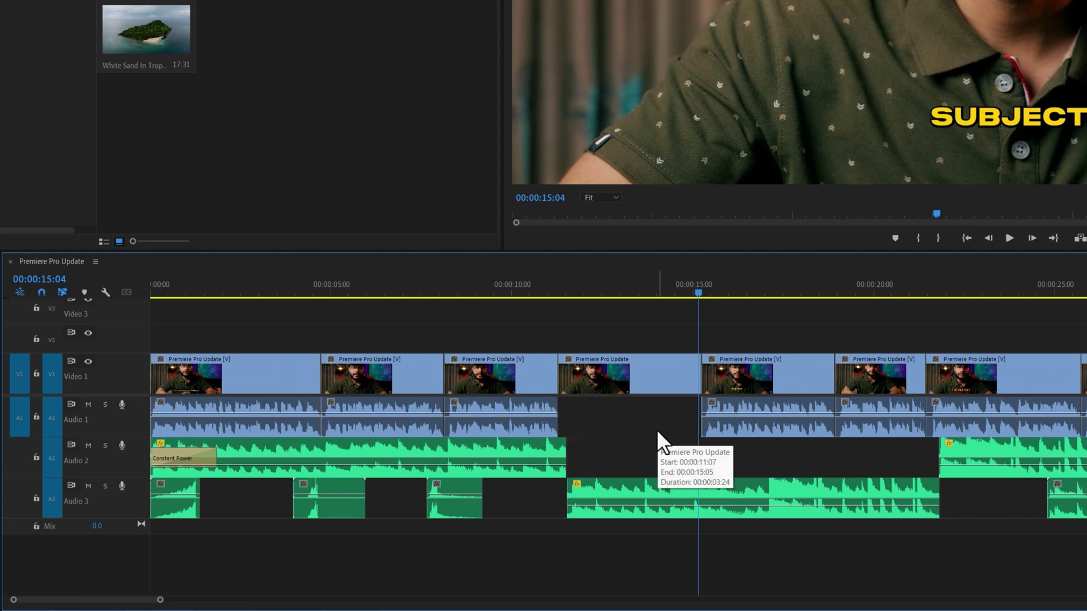
pyautogui.click(654, 380)
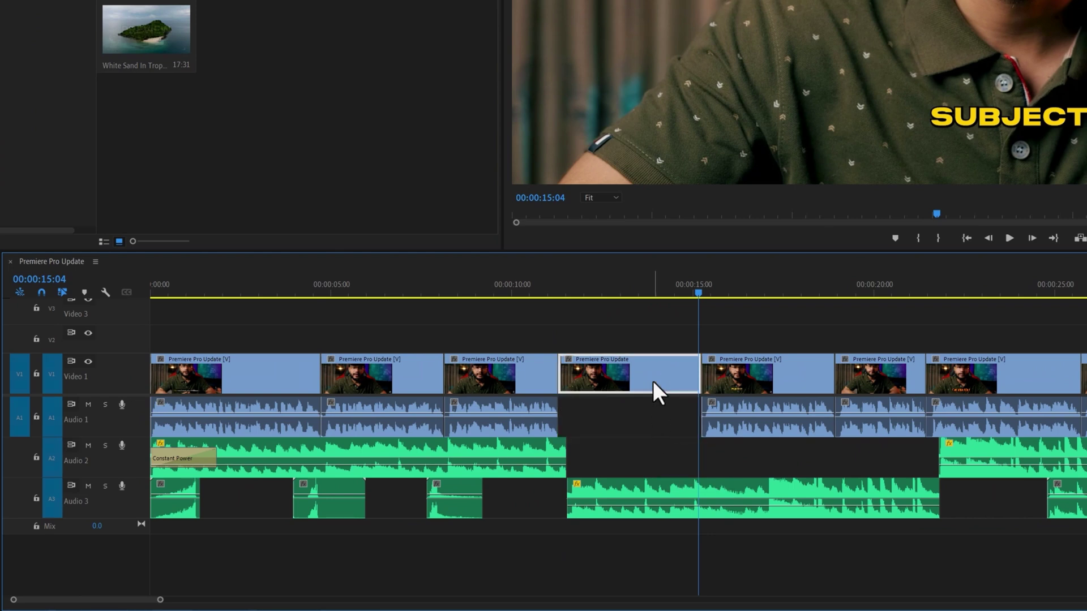
pyautogui.press('f')
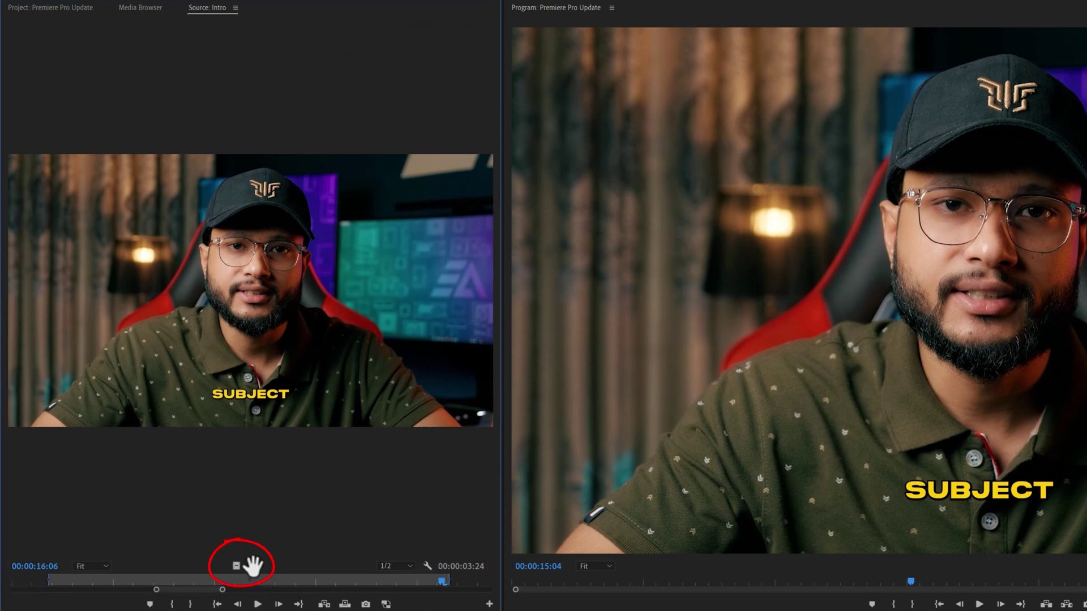
pyautogui.moveTo(253, 566); pyautogui.dragTo(561, 610)
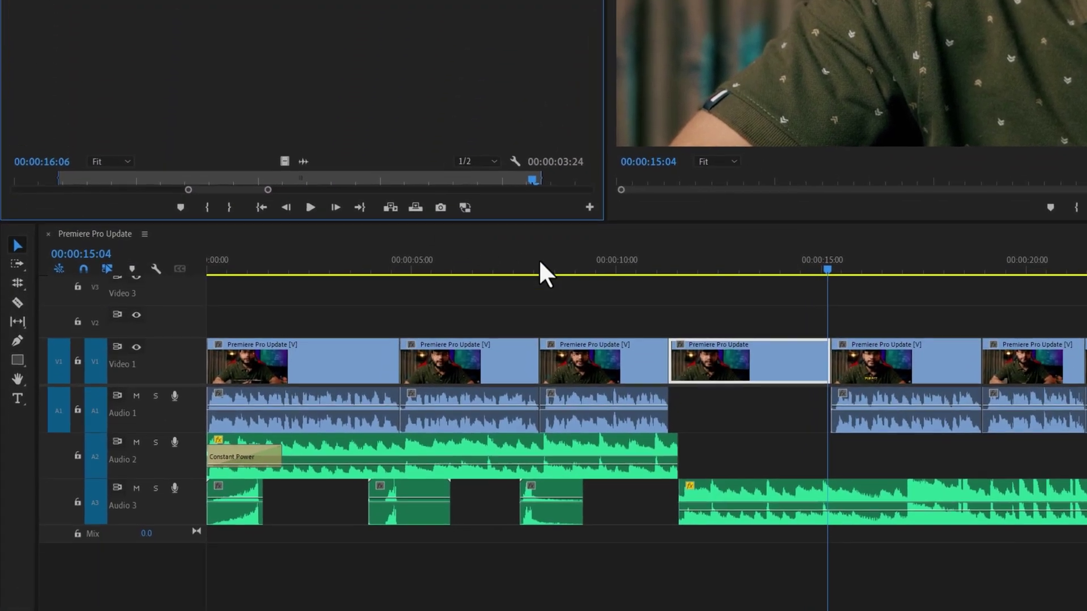
pyautogui.moveTo(672, 396); pyautogui.dragTo(671, 400)
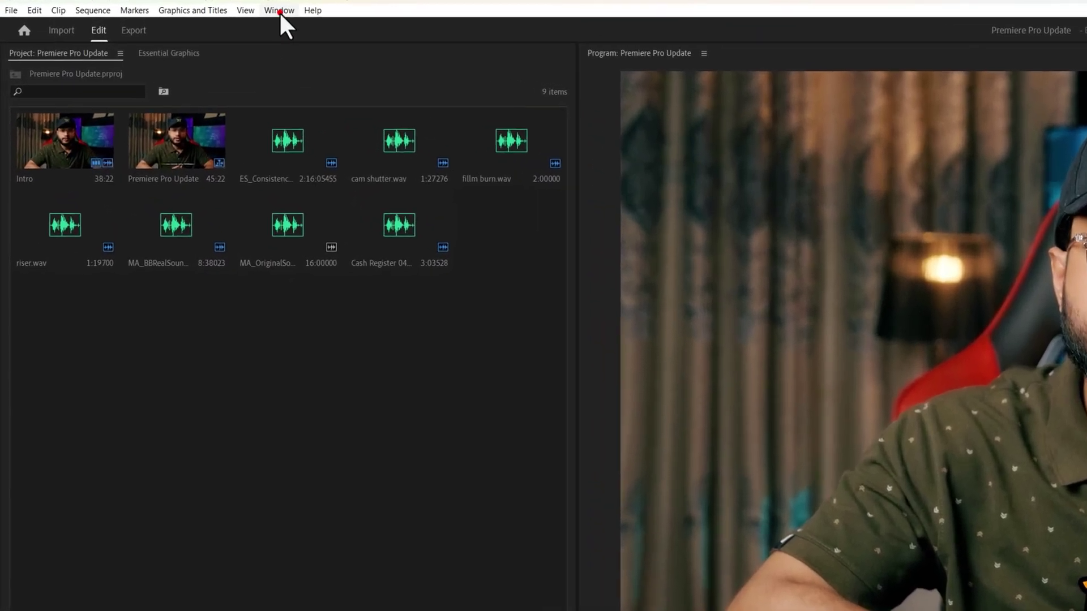
# Show Essential Sound, auto-tag the Audio 3 clips as SFX, and confirm the long clip is Music.
pyautogui.click(145, 12)
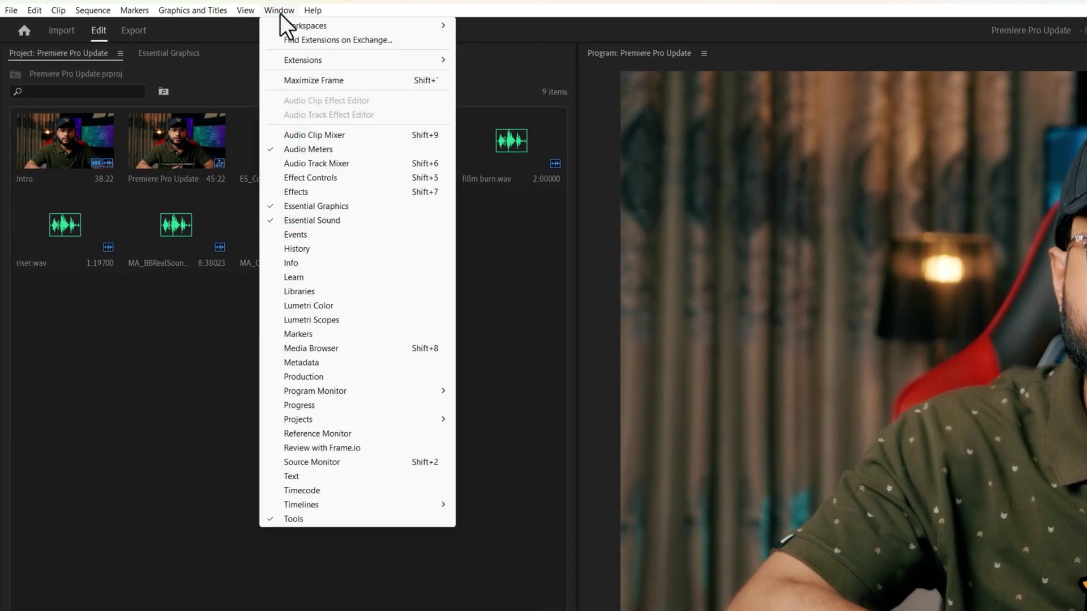
pyautogui.click(352, 223)
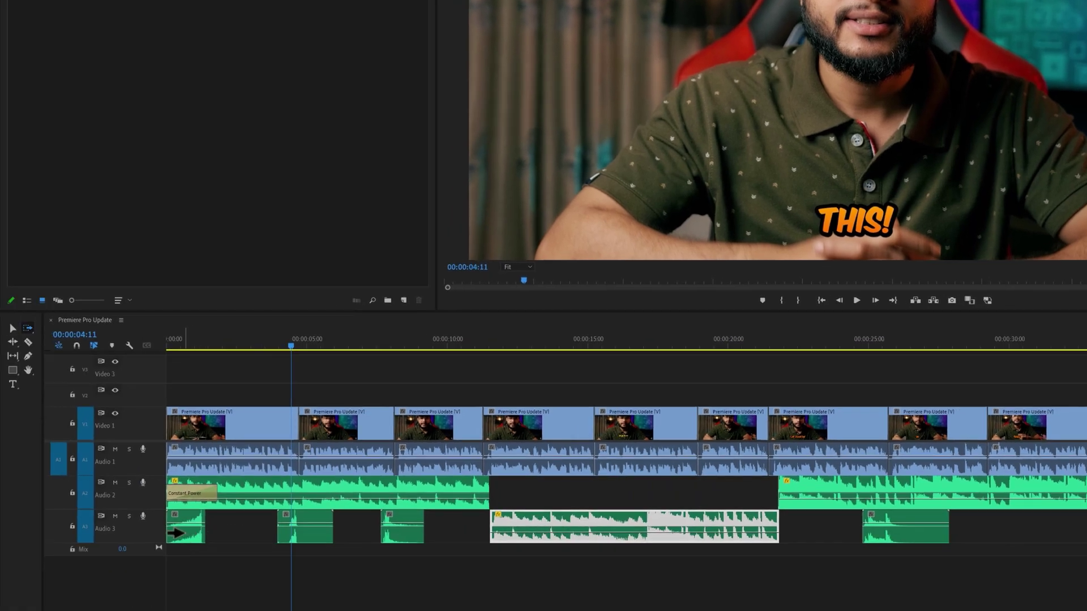
pyautogui.click(181, 526)
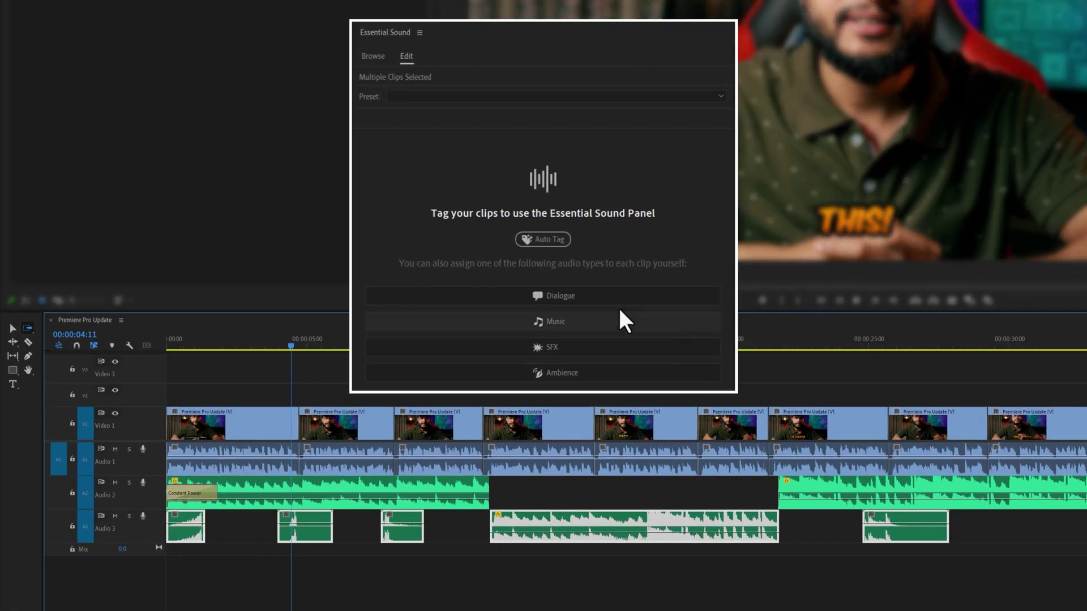
pyautogui.click(552, 241)
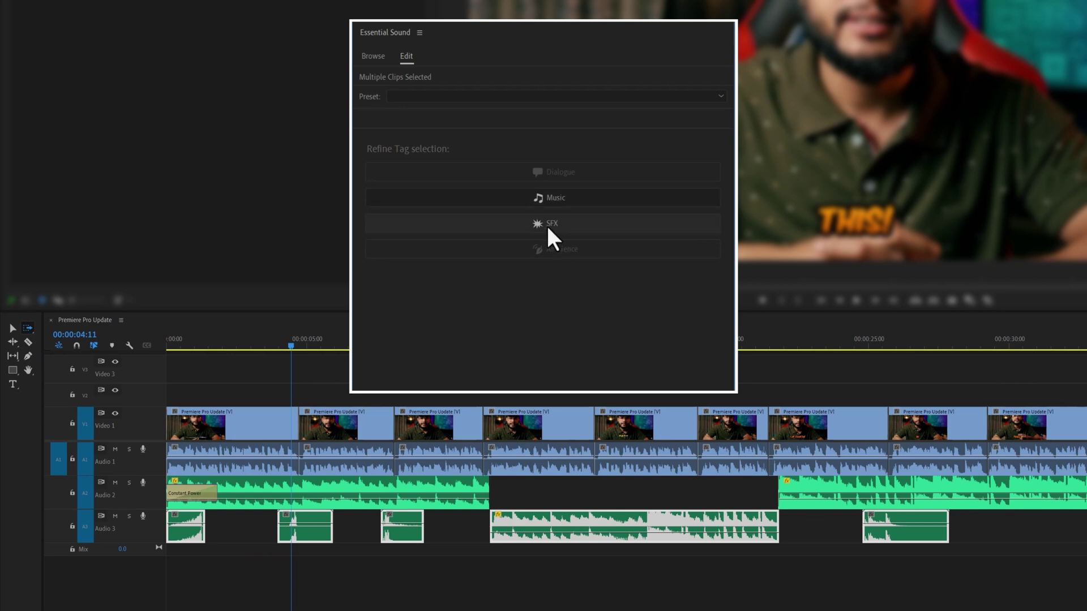
pyautogui.click(547, 227)
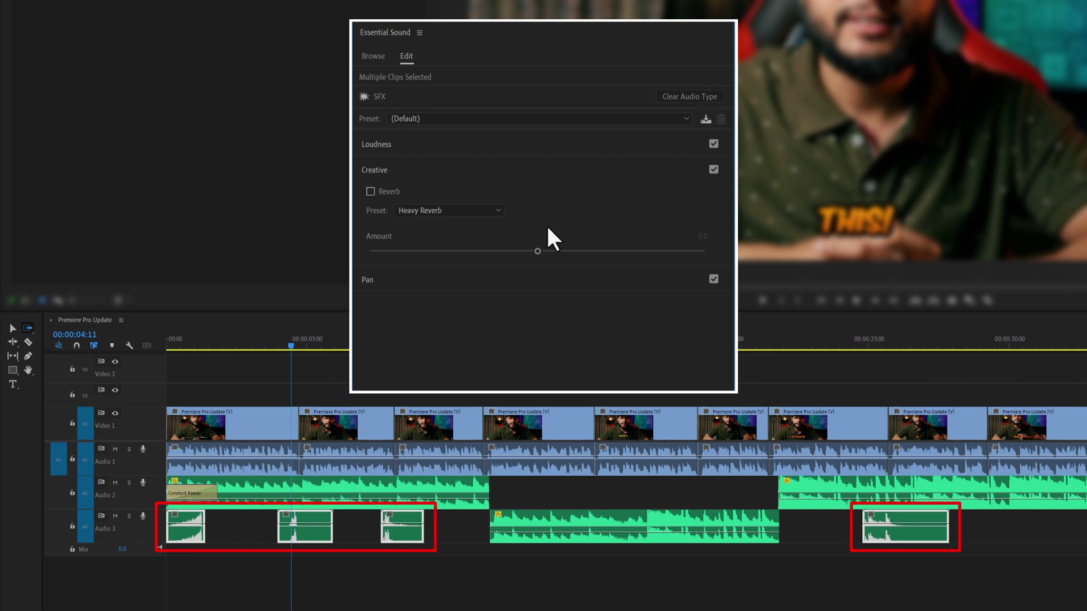
pyautogui.press('v')
pyautogui.click(610, 539)
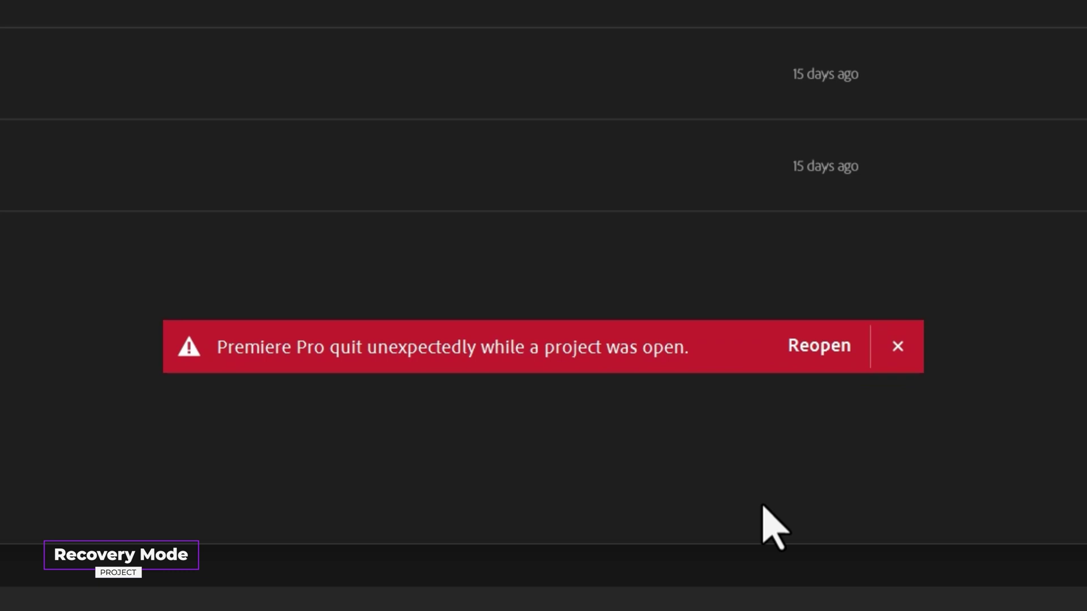
# Reopen the crashed Premiere Pro Update project from the Home screen's Reopen banner.
pyautogui.click(822, 354)
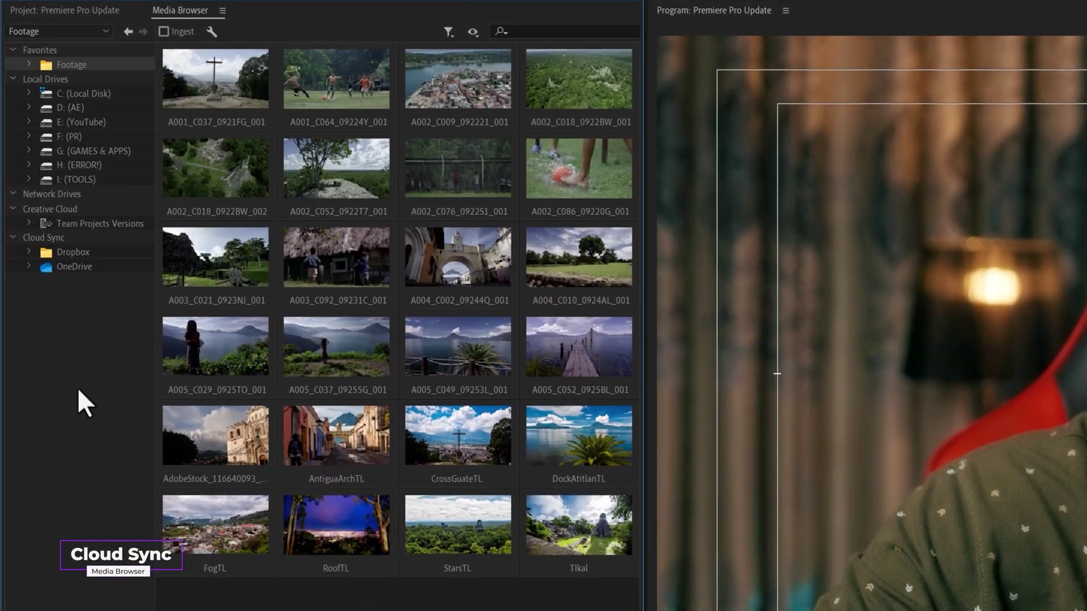
# Browse the OneDrive Pictures folder, then Dropbox, under Cloud Sync in the Media Browser.
pyautogui.click(29, 267)
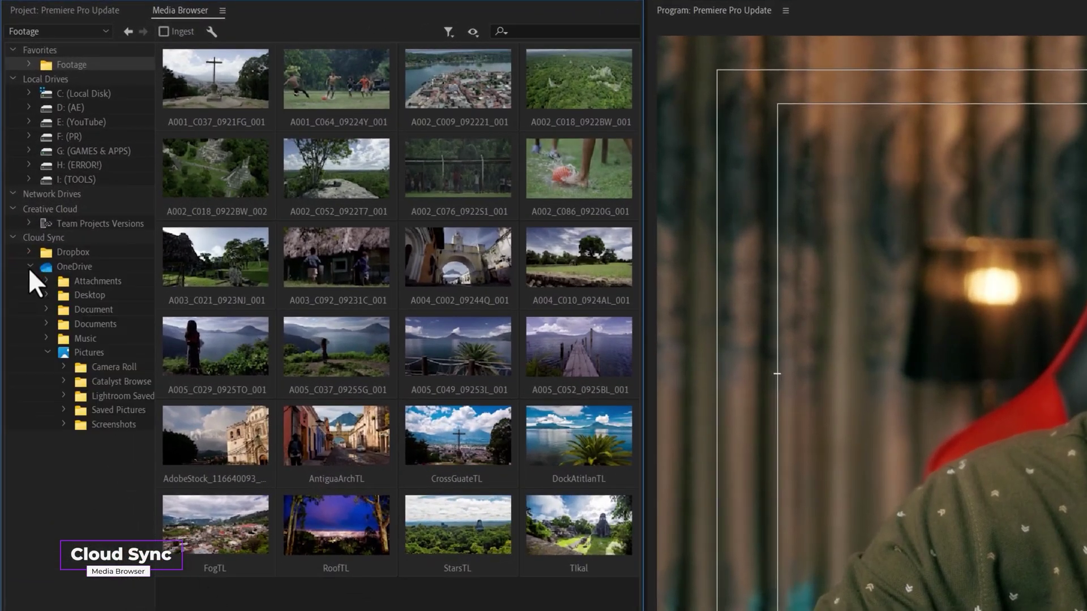
pyautogui.click(86, 354)
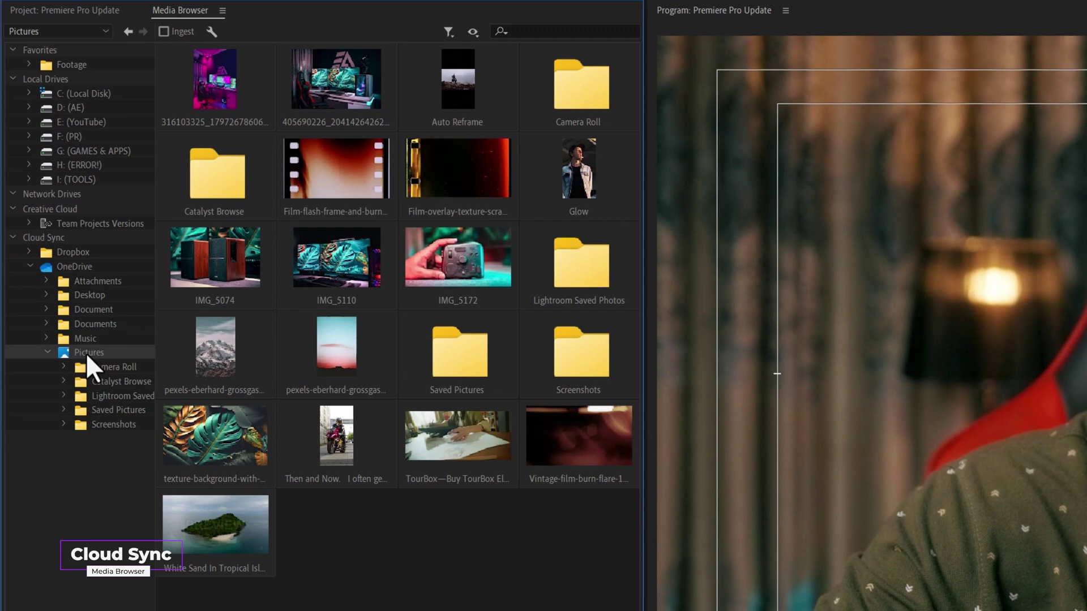
pyautogui.click(82, 252)
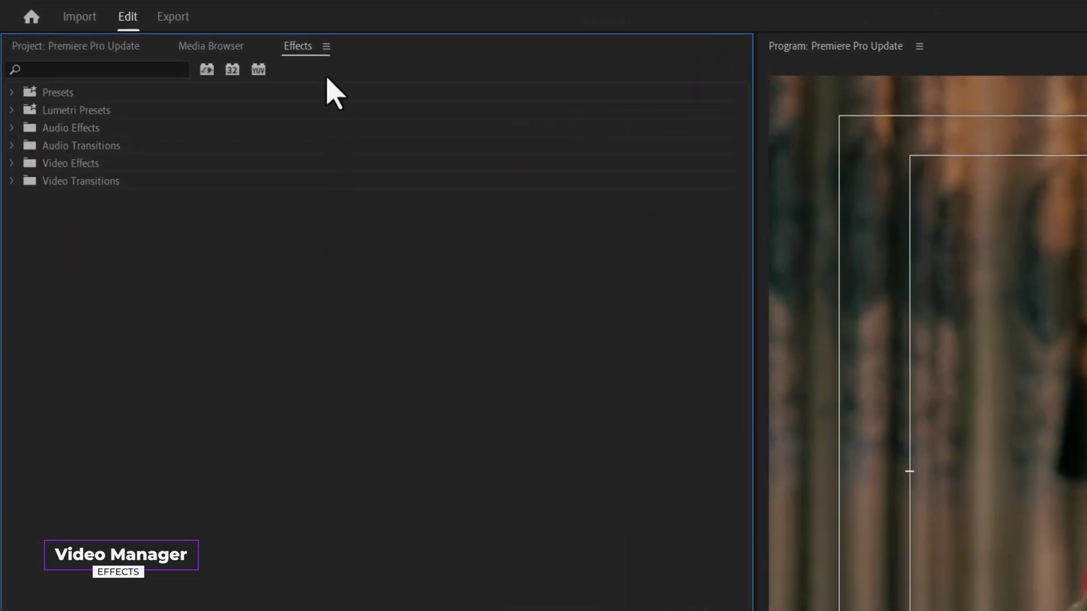
# In Manage Video Effects, uncheck Beauty Box, Colorista V, Cosmo II and Dehancer Pro v2.0.
pyautogui.click(328, 47)
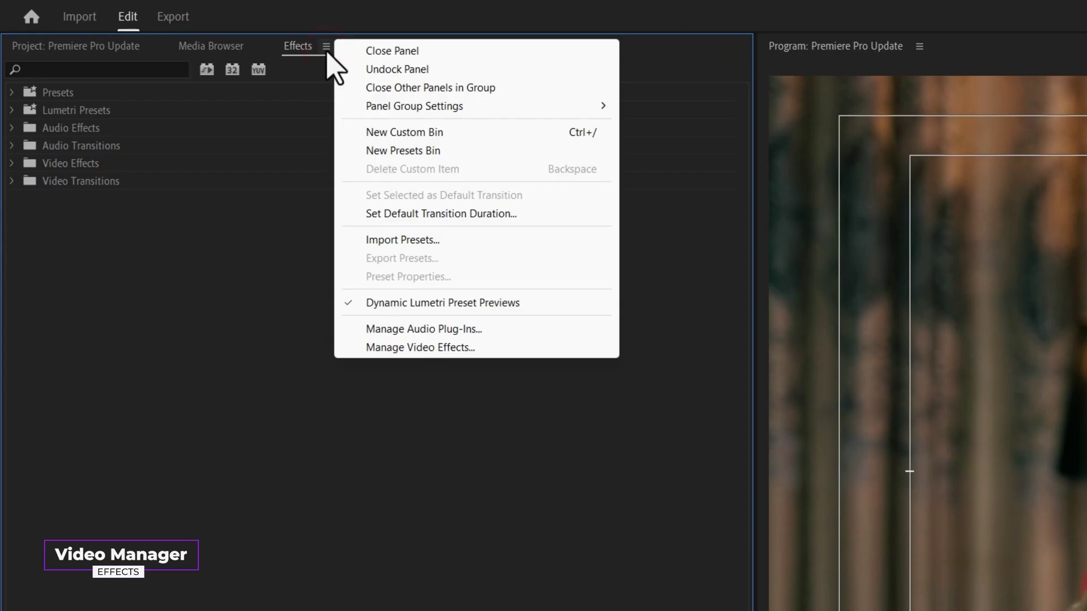
pyautogui.click(490, 349)
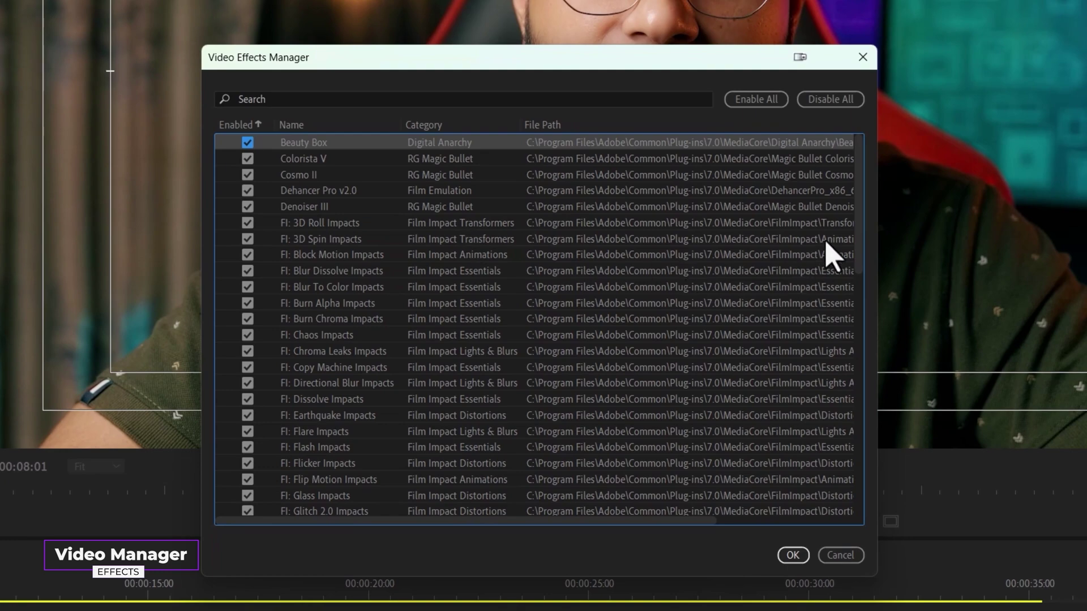
pyautogui.moveTo(863, 213); pyautogui.dragTo(872, 172)
pyautogui.click(248, 143)
pyautogui.click(247, 159)
pyautogui.click(247, 175)
pyautogui.click(247, 191)
pyautogui.click(792, 556)
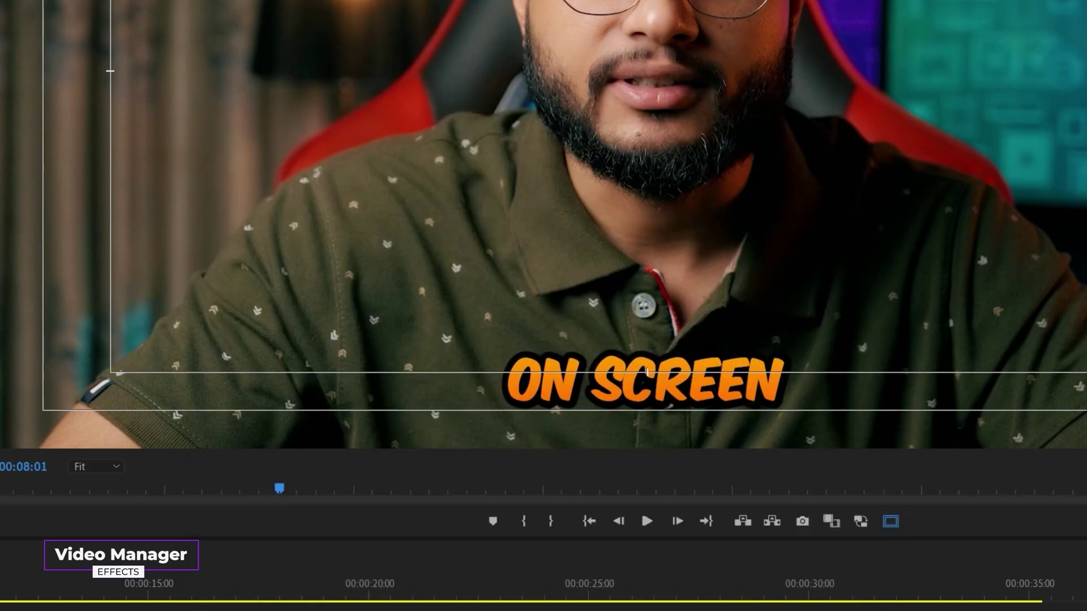